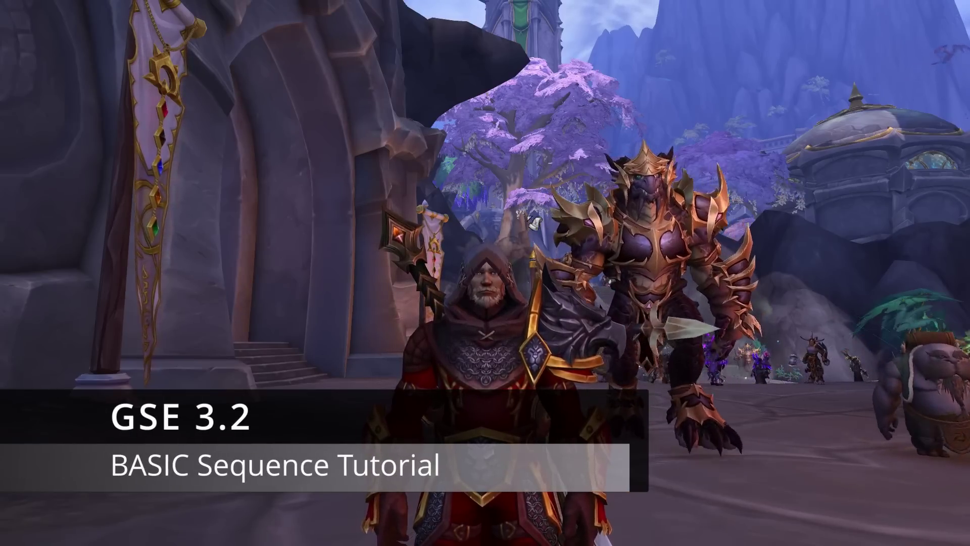
pyautogui.moveTo(529, 217); pyautogui.dragTo(429, 257)
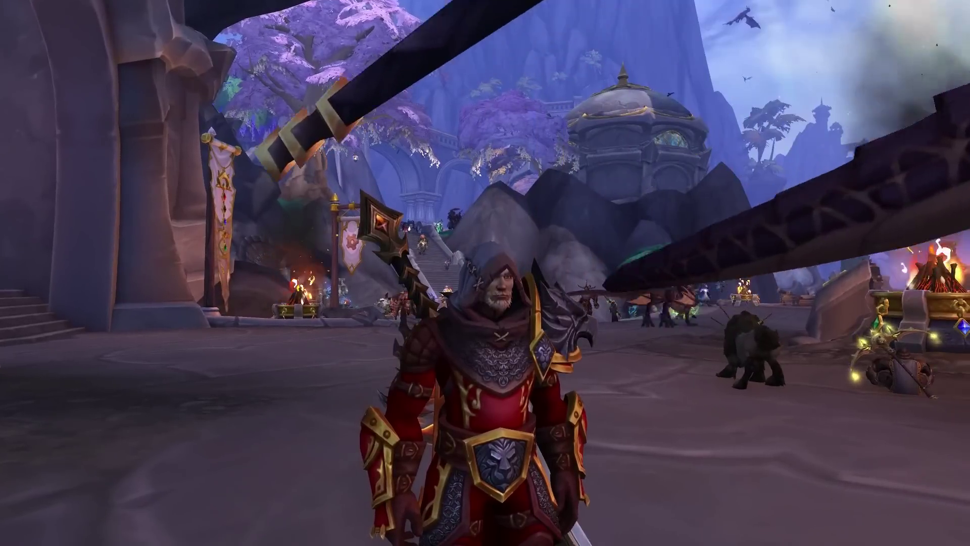
pyautogui.moveTo(485, 273); pyautogui.dragTo(384, 270)
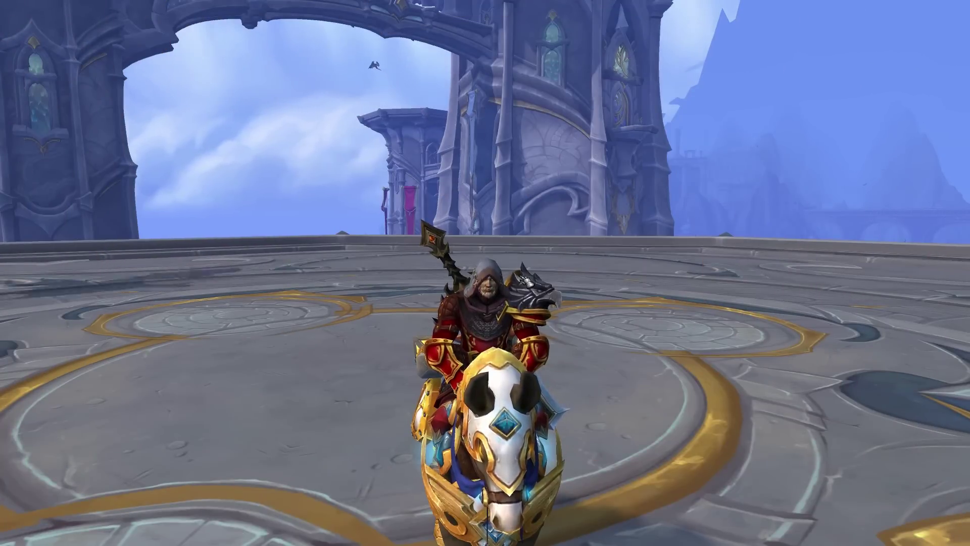
# Show the game interface, dismount the character, and open the GSE main menu with the /gse command.
pyautogui.hotkey('alt', 'z')
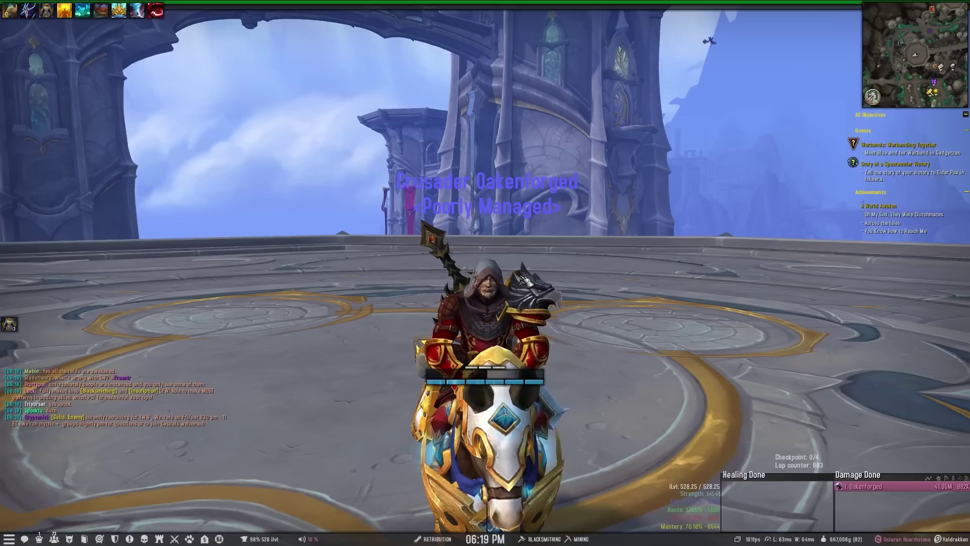
pyautogui.press('x')
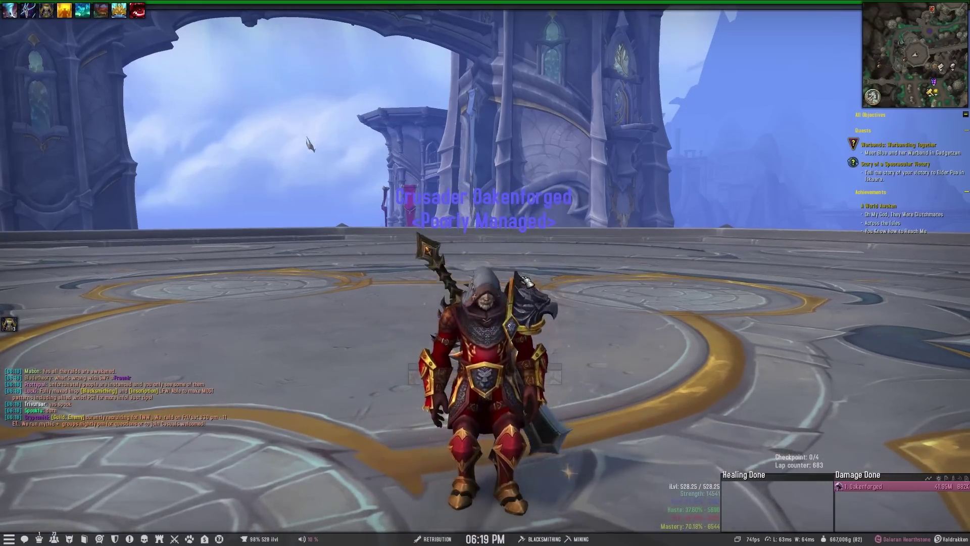
pyautogui.write('/gs')
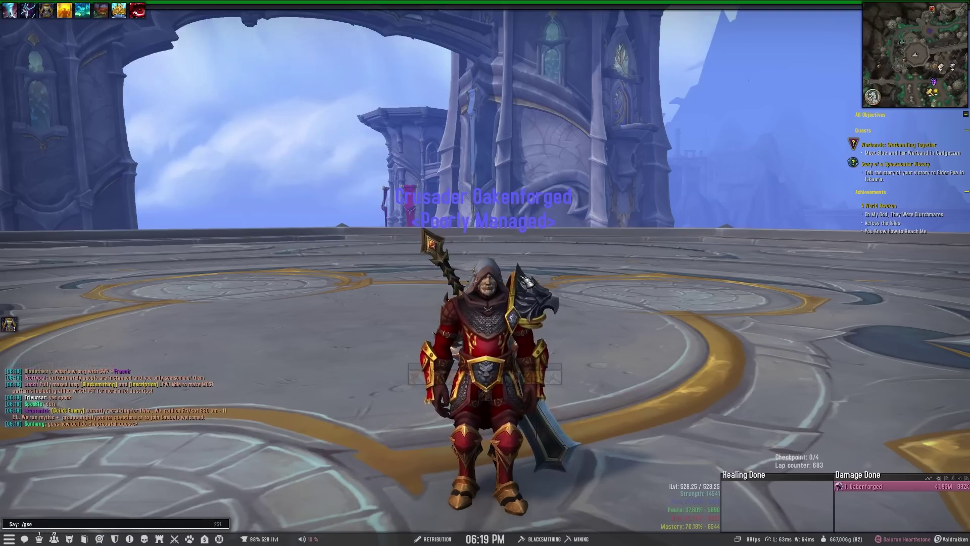
pyautogui.write('e')
pyautogui.press('Return')
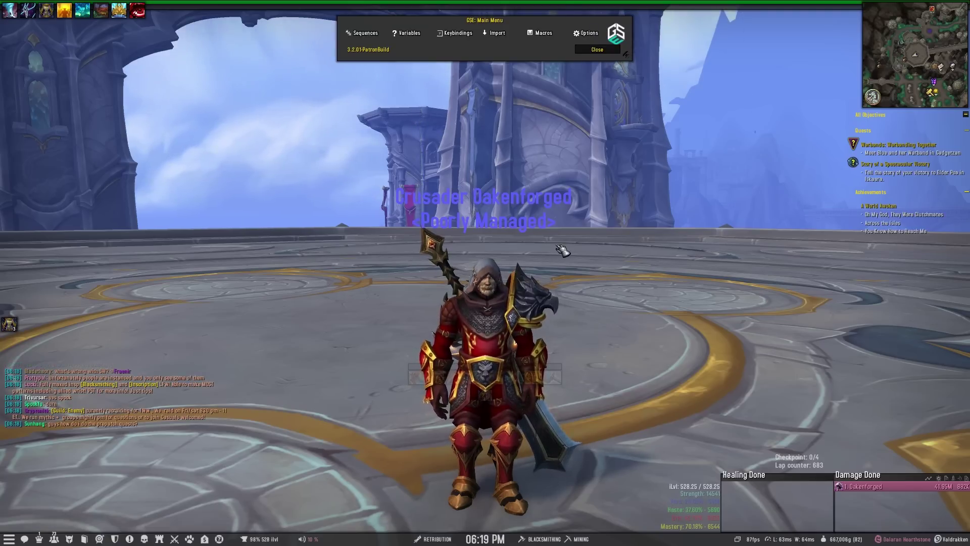
# Create a new sequence in the GSE Sequence Editor and name it CLICKRETST.
pyautogui.click(371, 39)
pyautogui.click(234, 78)
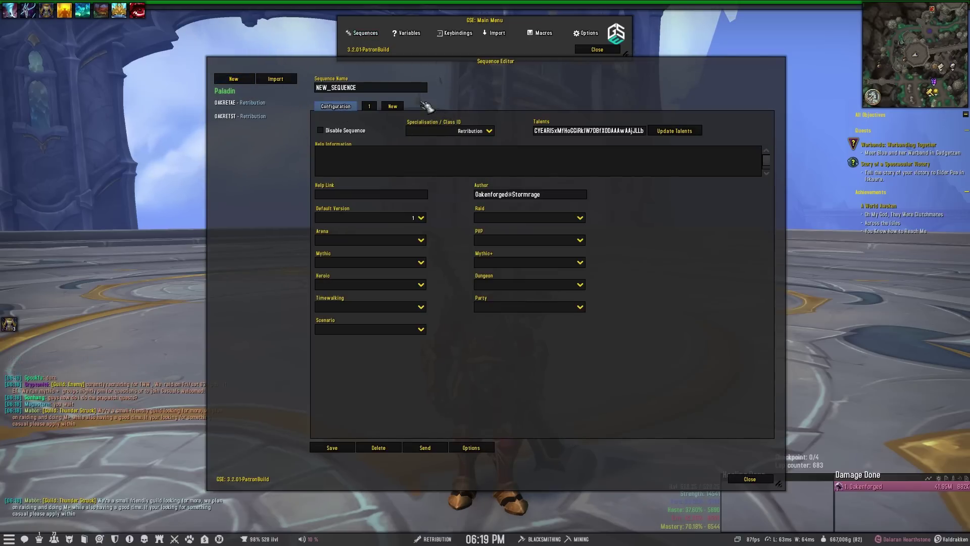
pyautogui.click(382, 88)
pyautogui.hotkey('ctrl', 'a')
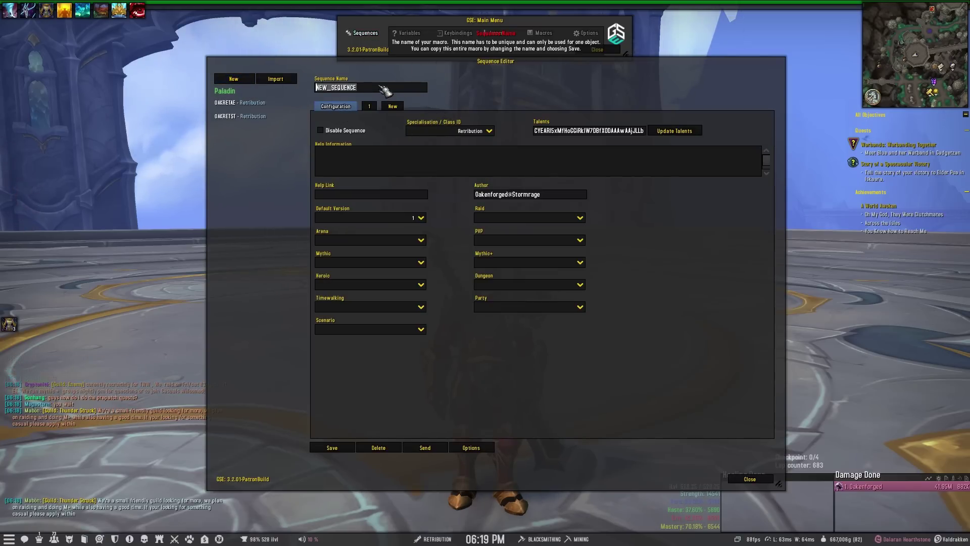
pyautogui.write('CK')
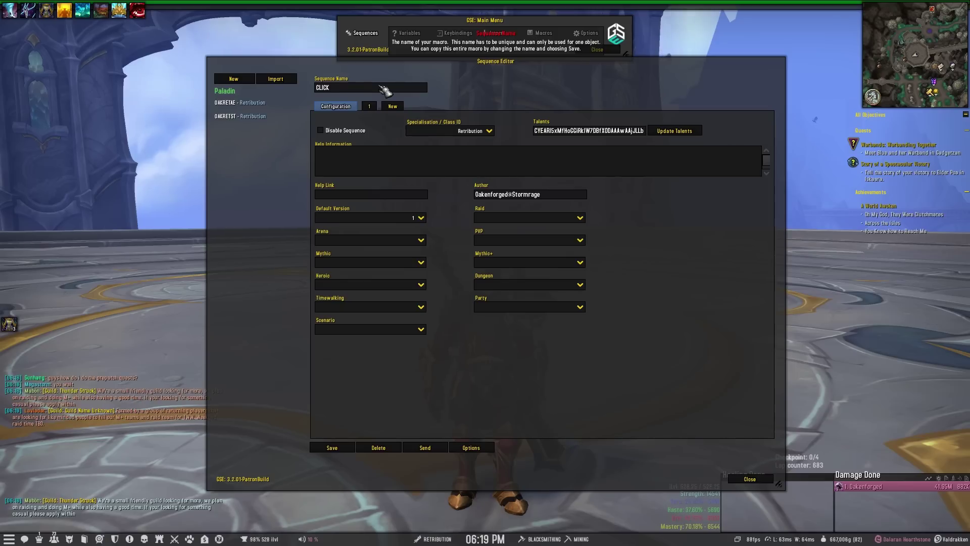
pyautogui.write('RETS')
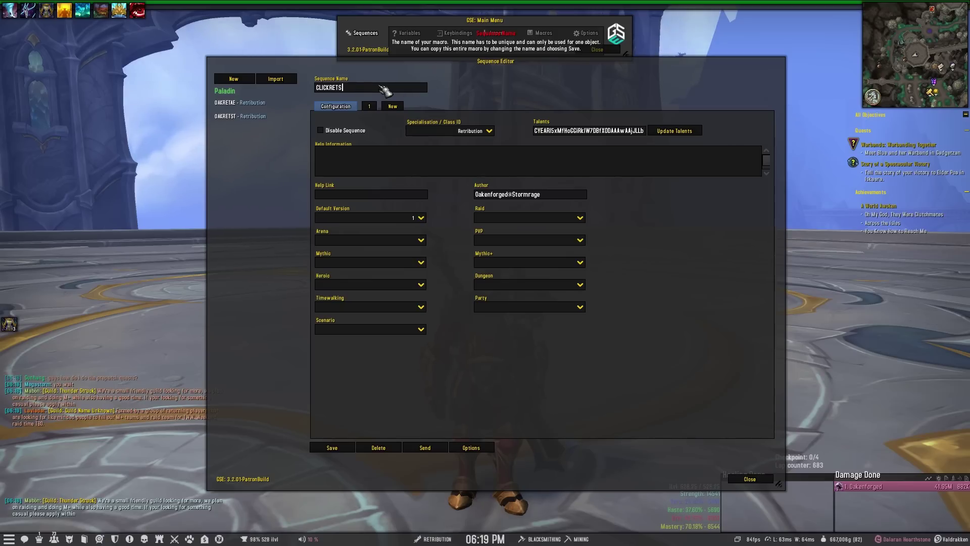
pyautogui.write('T')
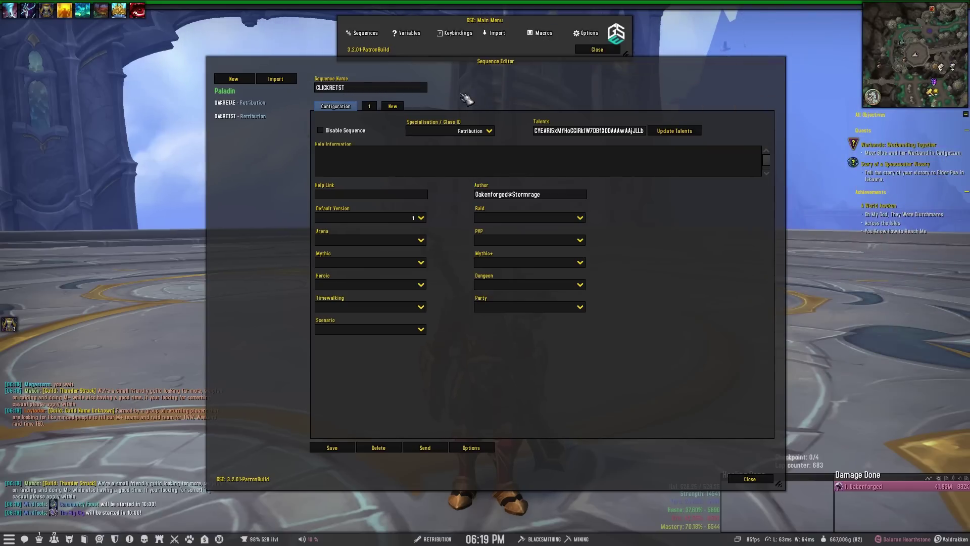
# Open version 1 of the sequence, try the Item and Toy action types, and set the first action block to Spell.
pyautogui.click(369, 106)
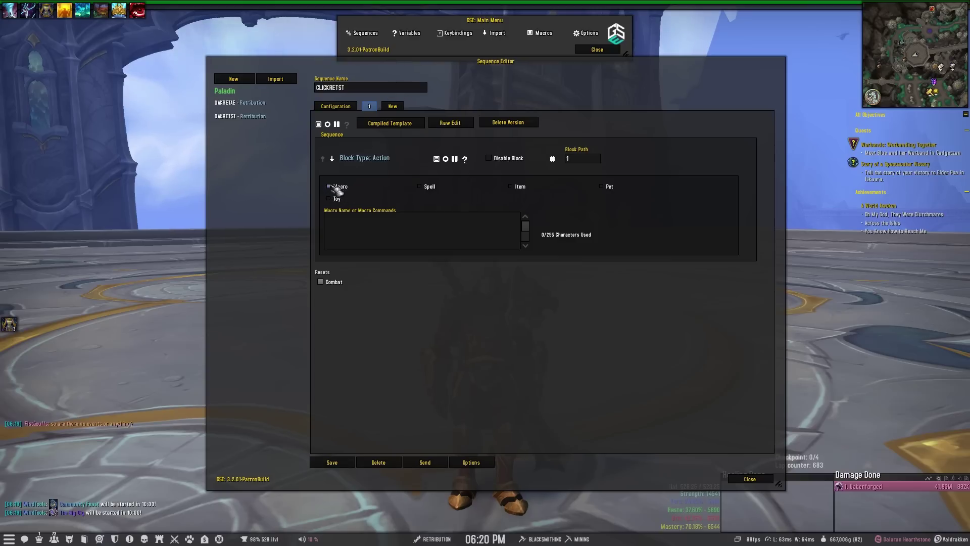
pyautogui.click(423, 188)
pyautogui.click(516, 188)
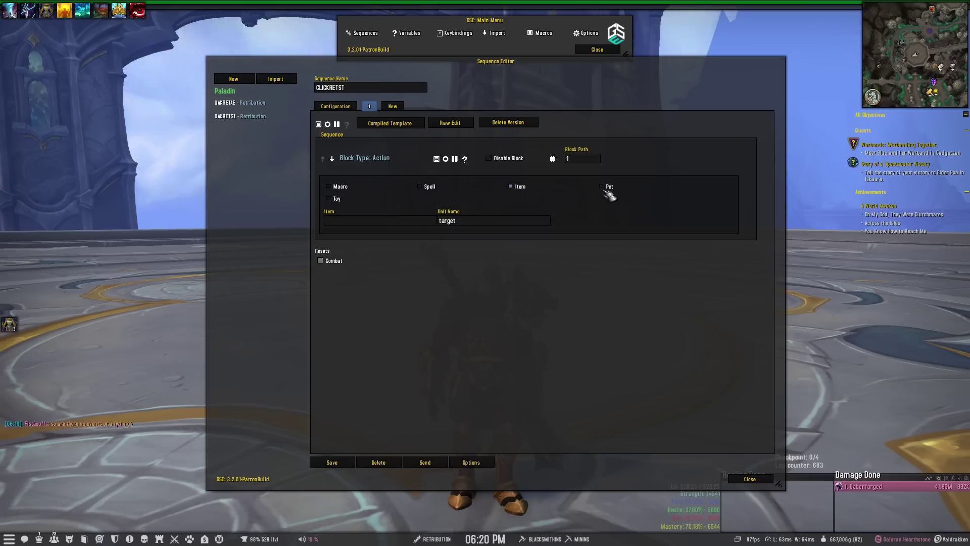
pyautogui.click(330, 199)
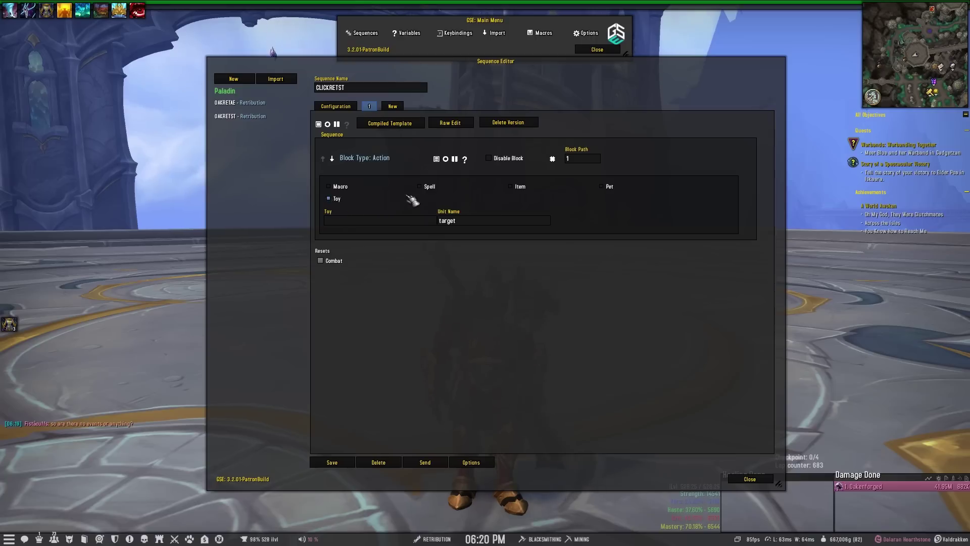
pyautogui.click(425, 188)
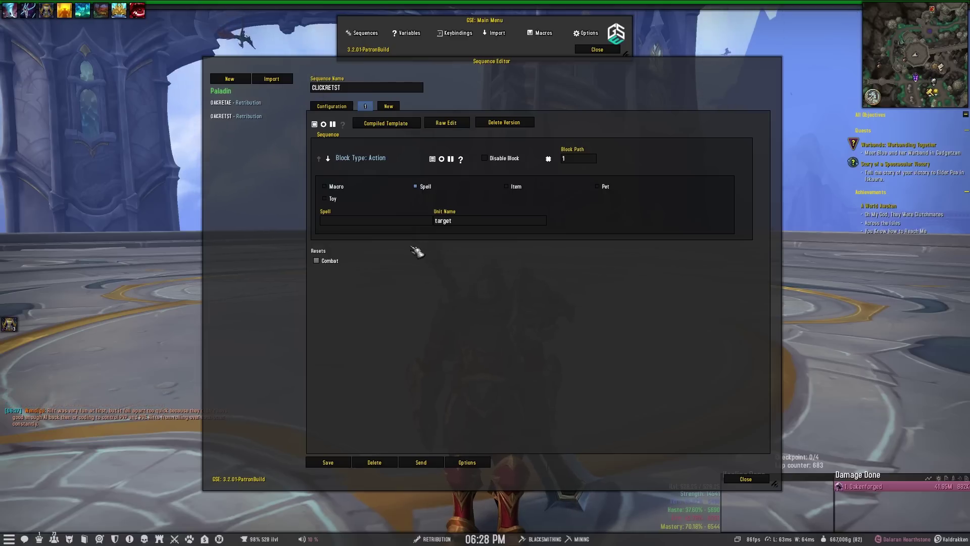
# Enter Blade of Justice as the spell of action block 1, leaving target as the unit name.
pyautogui.click(363, 222)
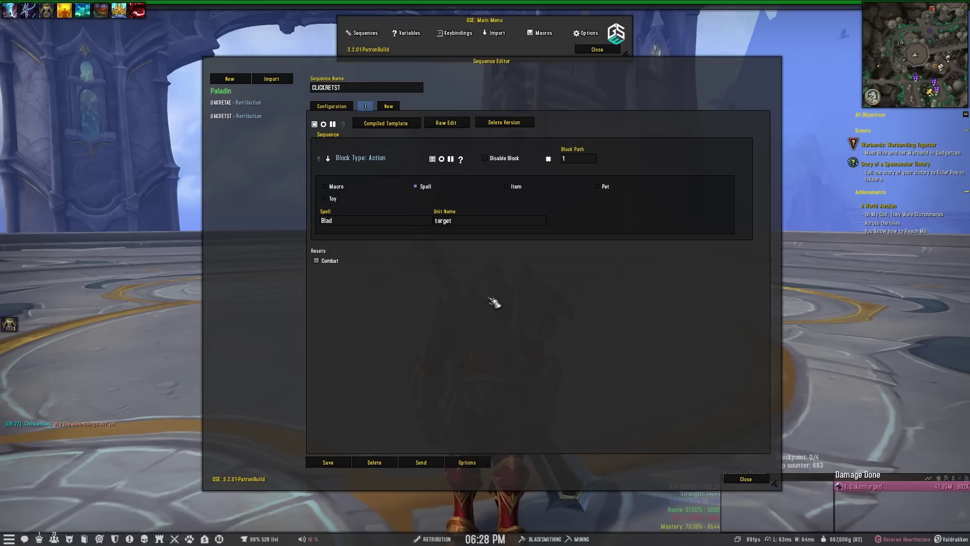
pyautogui.write('of Justice')
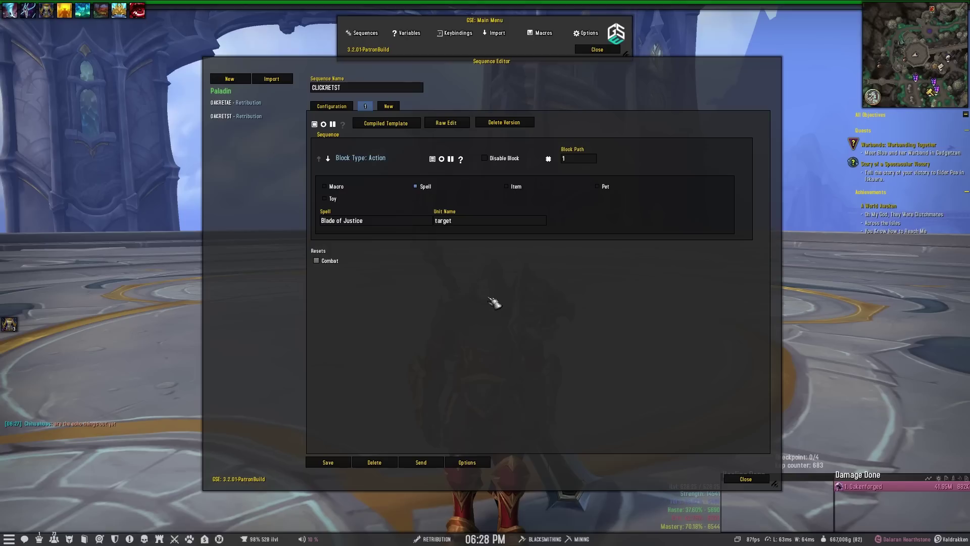
pyautogui.press('Tab')
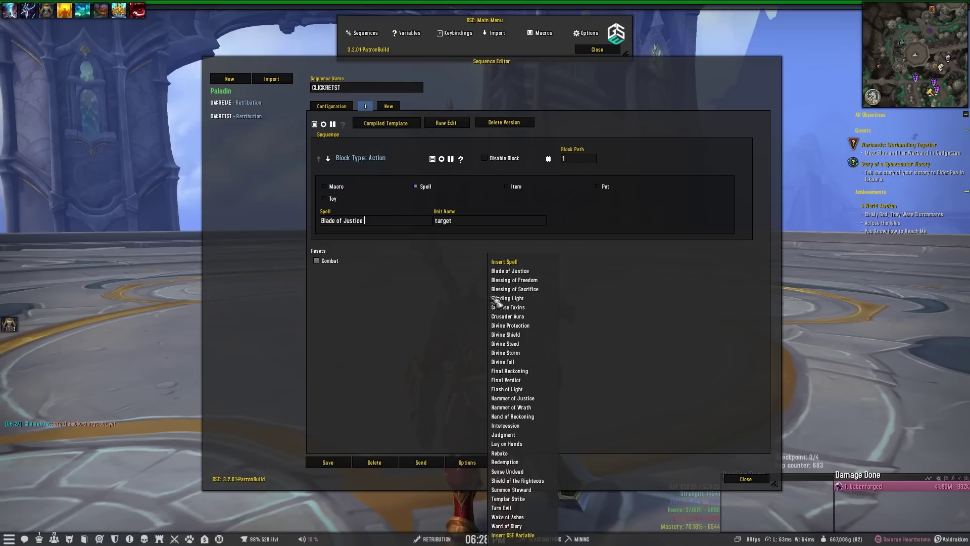
pyautogui.click(483, 226)
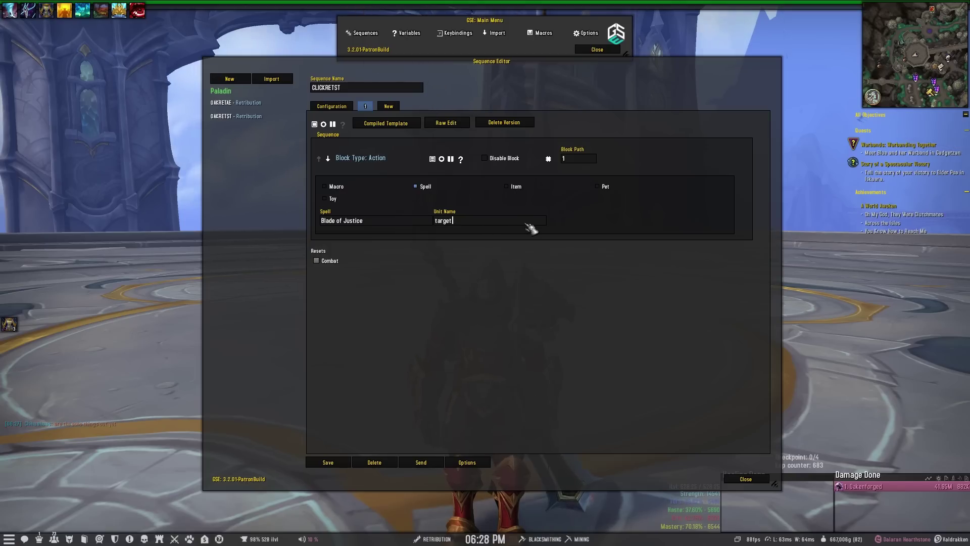
pyautogui.click(433, 159)
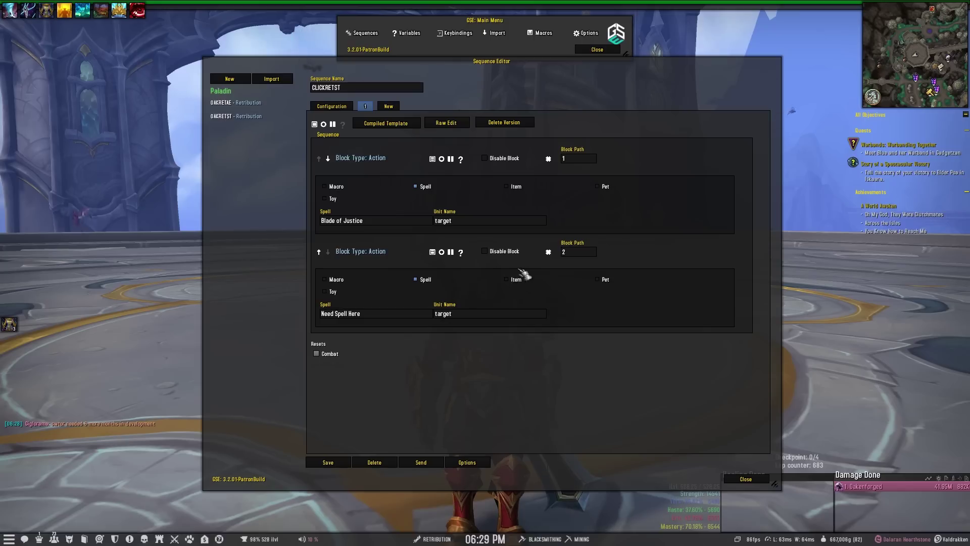
pyautogui.click(548, 252)
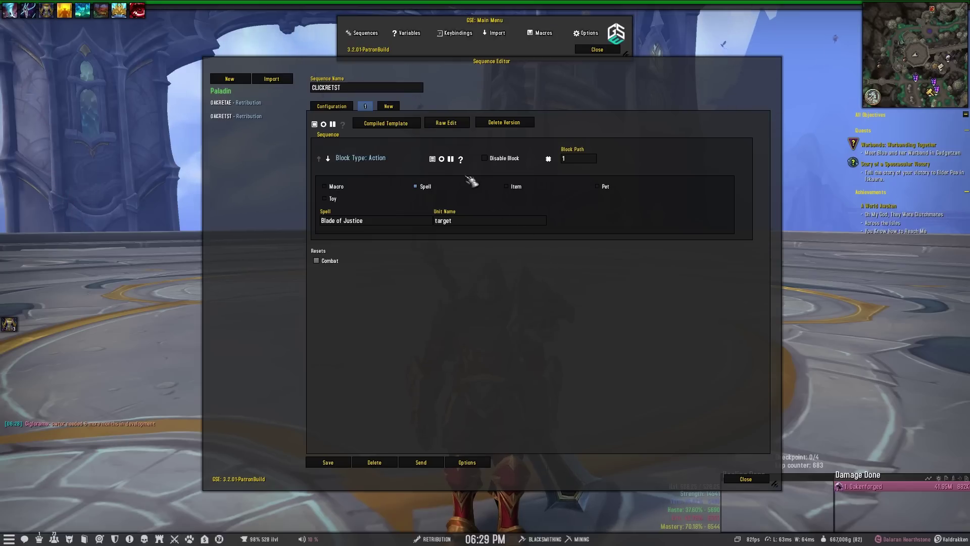
pyautogui.click(442, 159)
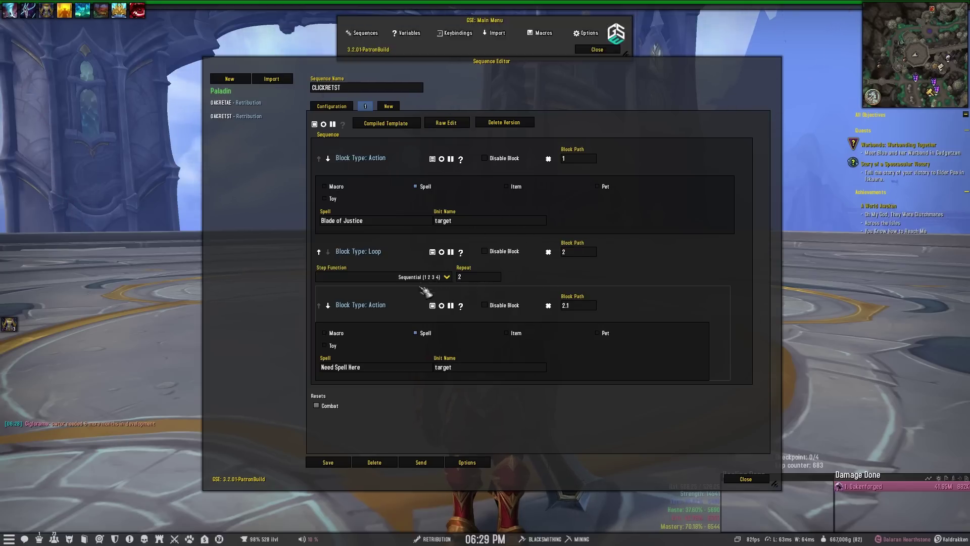
pyautogui.click(447, 277)
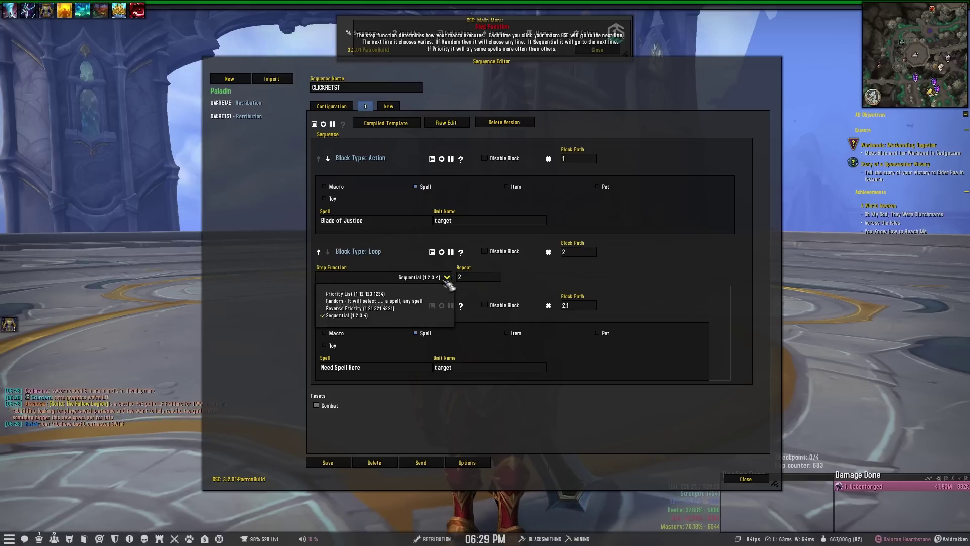
pyautogui.click(412, 295)
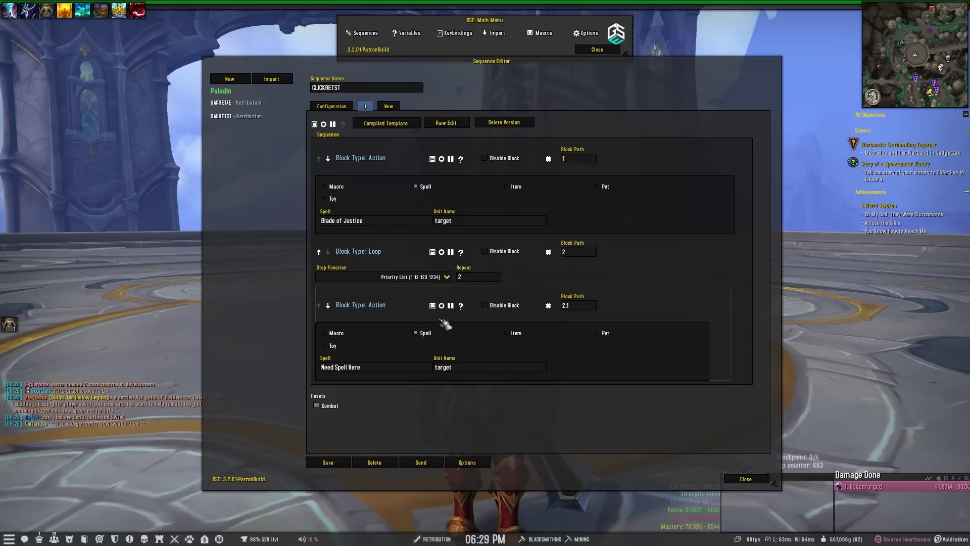
# Replace the placeholder spell in the loop's first action block with Final Verdict.
pyautogui.click(408, 371)
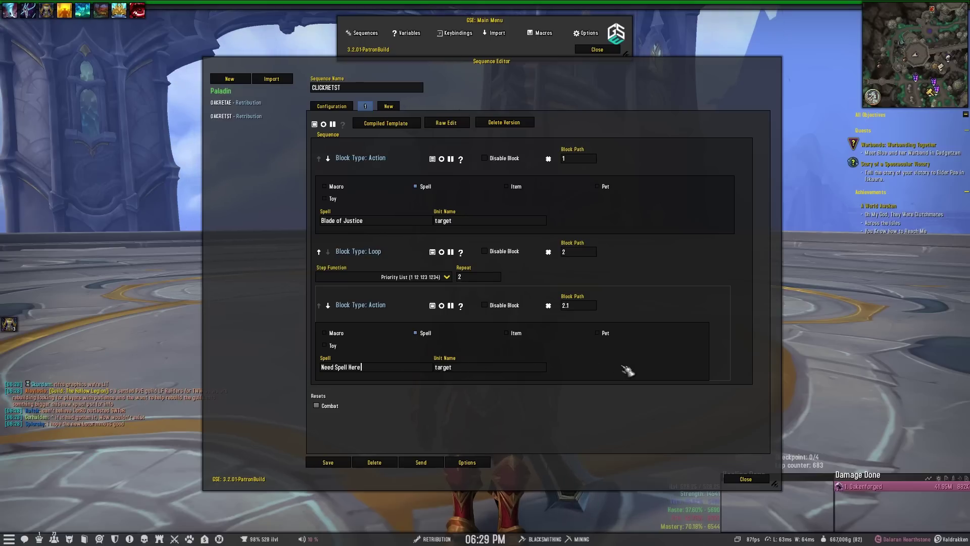
pyautogui.hotkey('ctrl', 'a')
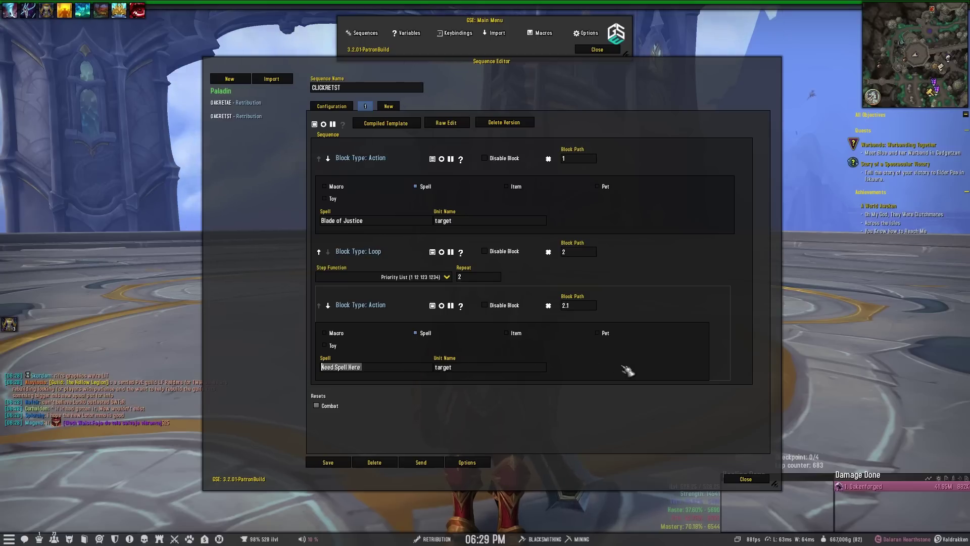
pyautogui.write('Final Verdict')
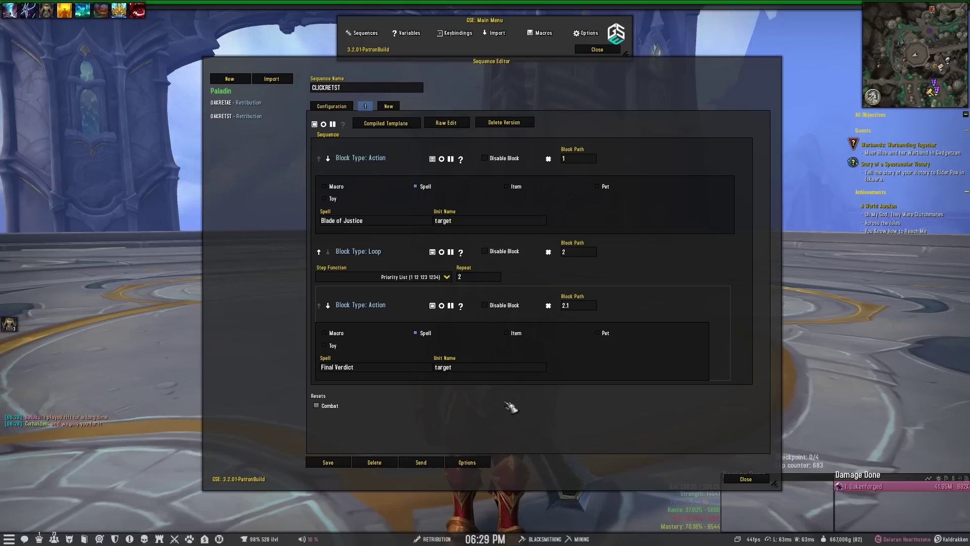
# Add a second action block inside the loop and fill its spell with Templar's Verdict copied from block 2.1.
pyautogui.click(432, 305)
pyautogui.scroll(-2, 429, 353)
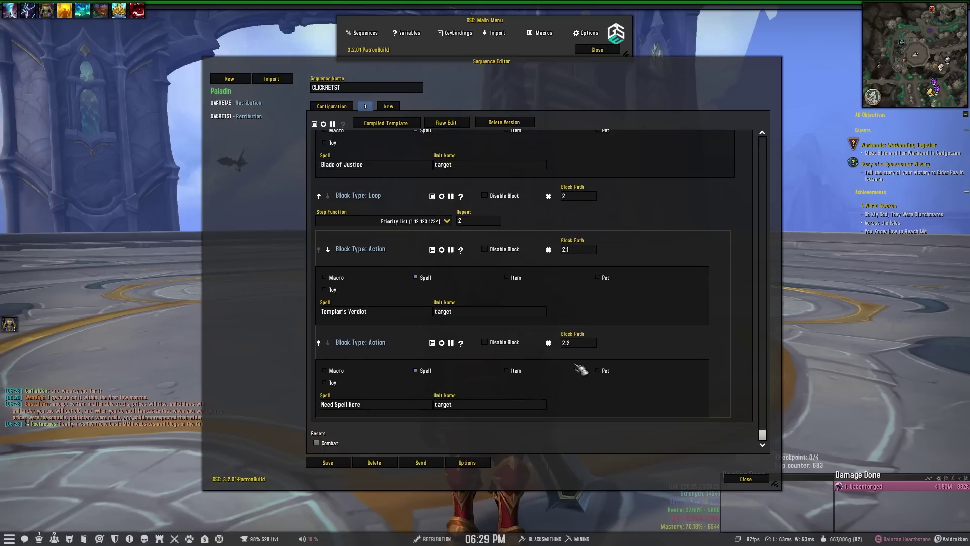
pyautogui.click(396, 312)
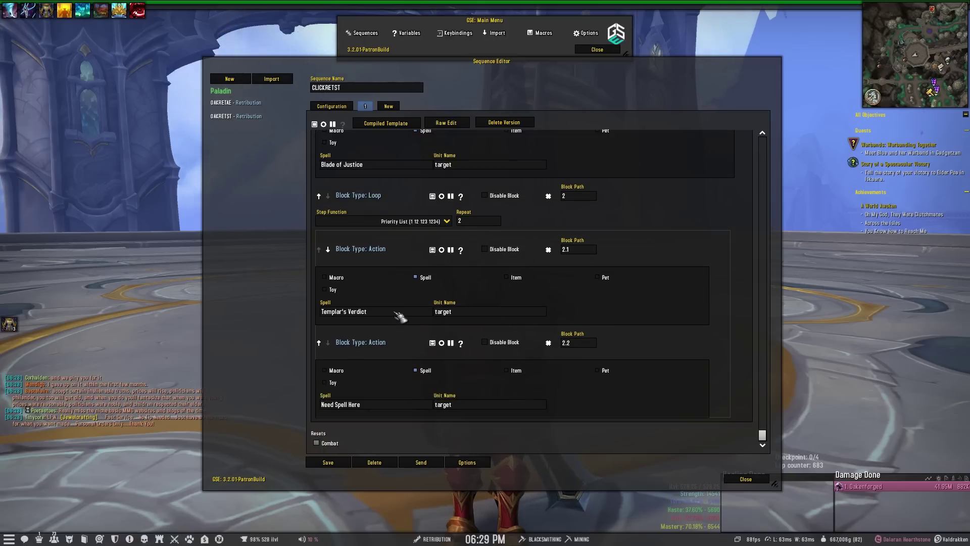
pyautogui.hotkey('ctrl', 'a')
pyautogui.hotkey('ctrl', 'c')
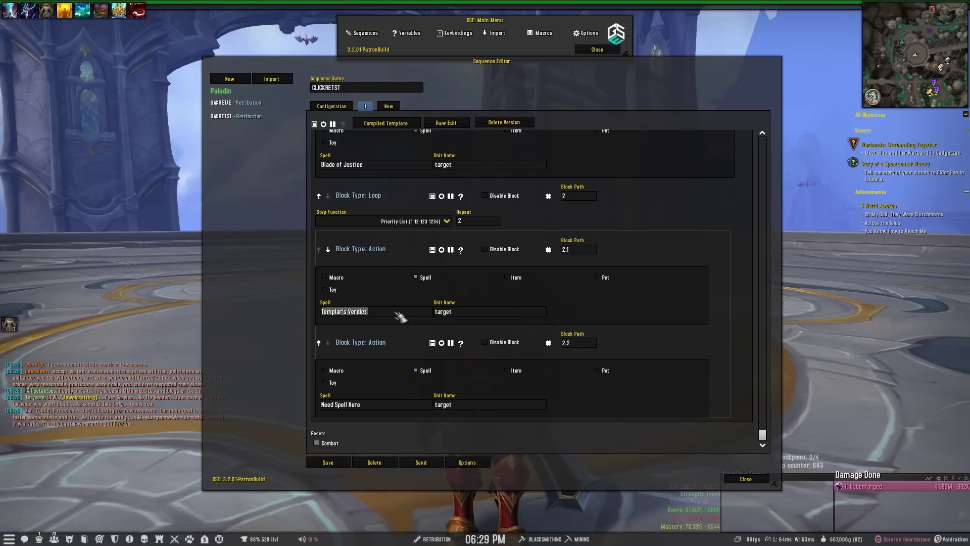
pyautogui.click(390, 407)
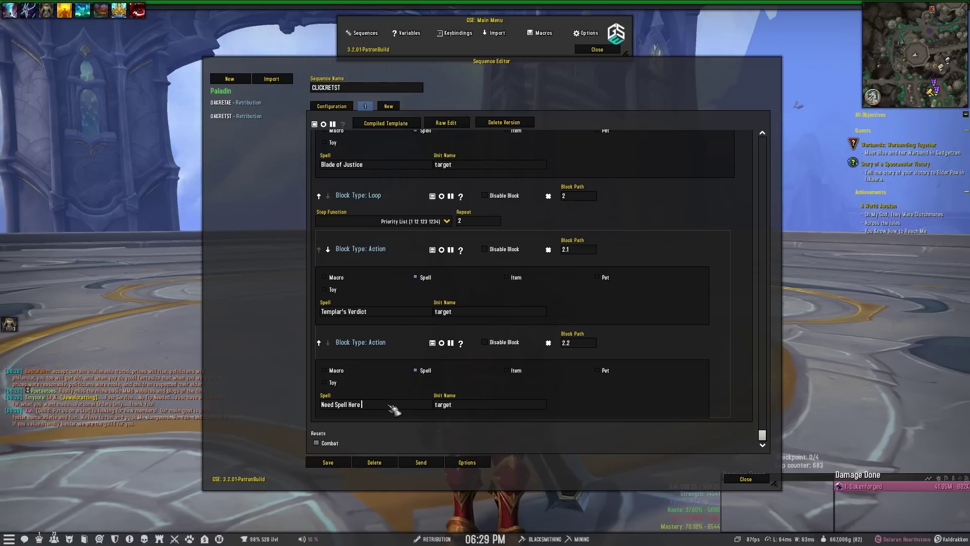
pyautogui.hotkey('ctrl', 'a')
pyautogui.hotkey('ctrl', 'v')
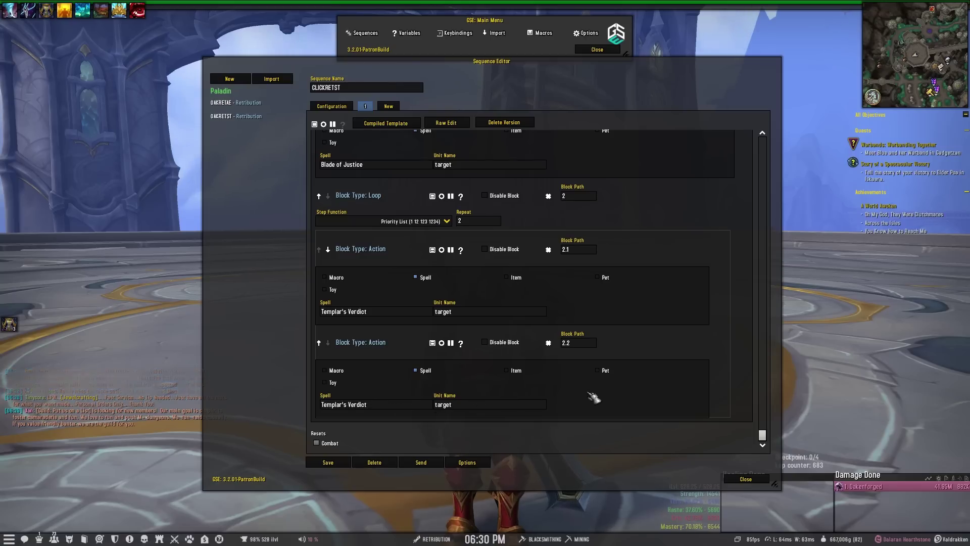
# Add a third action block inside the loop with the spell Final Reckoning and the unit name player.
pyautogui.click(432, 343)
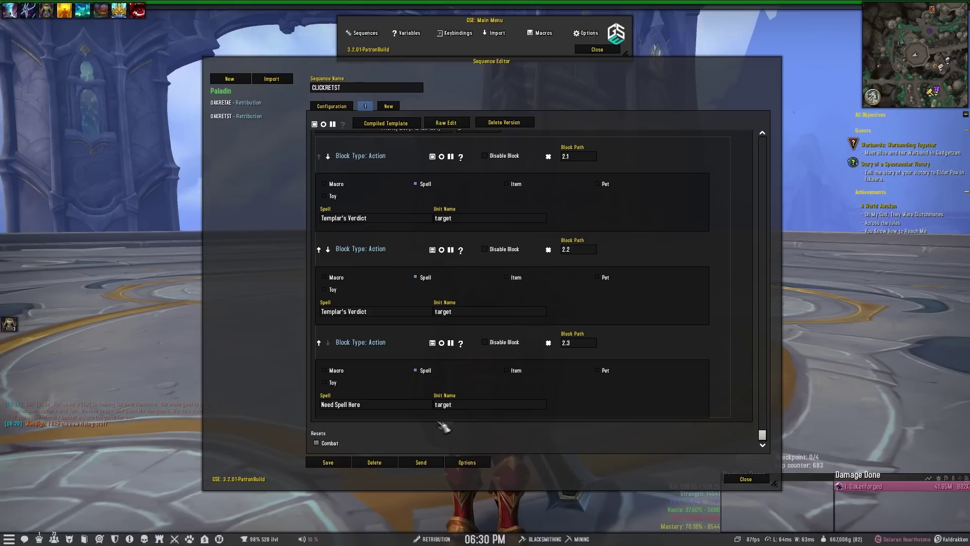
pyautogui.click(392, 408)
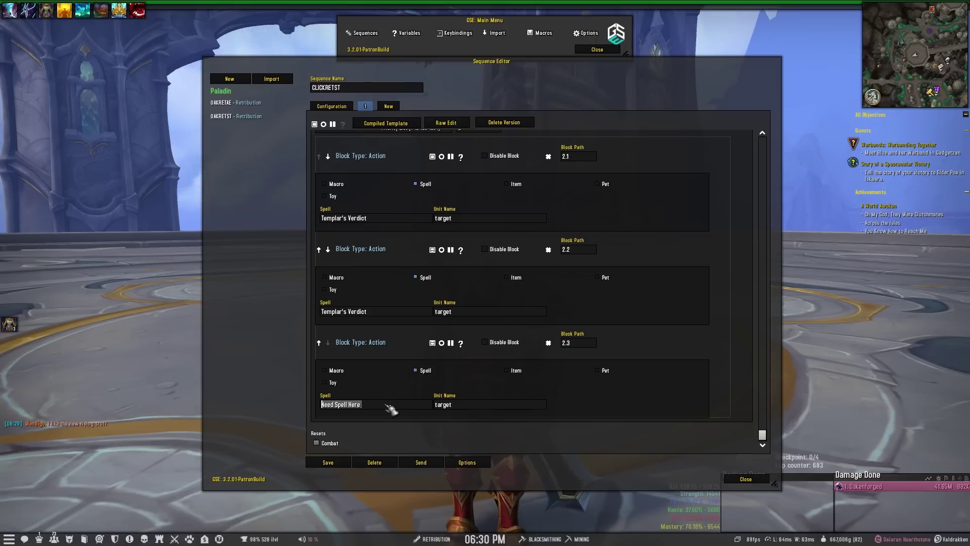
pyautogui.write('Final Re')
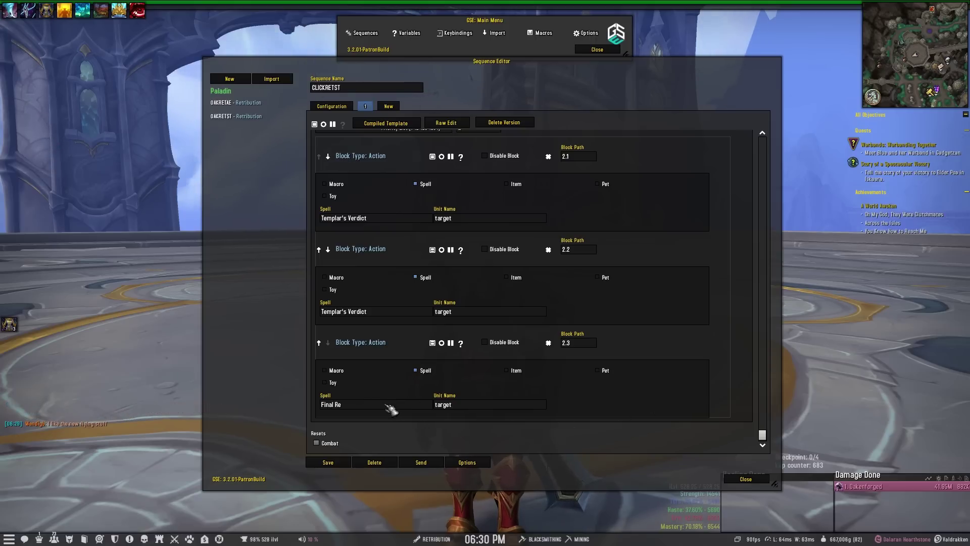
pyautogui.write('ckoning')
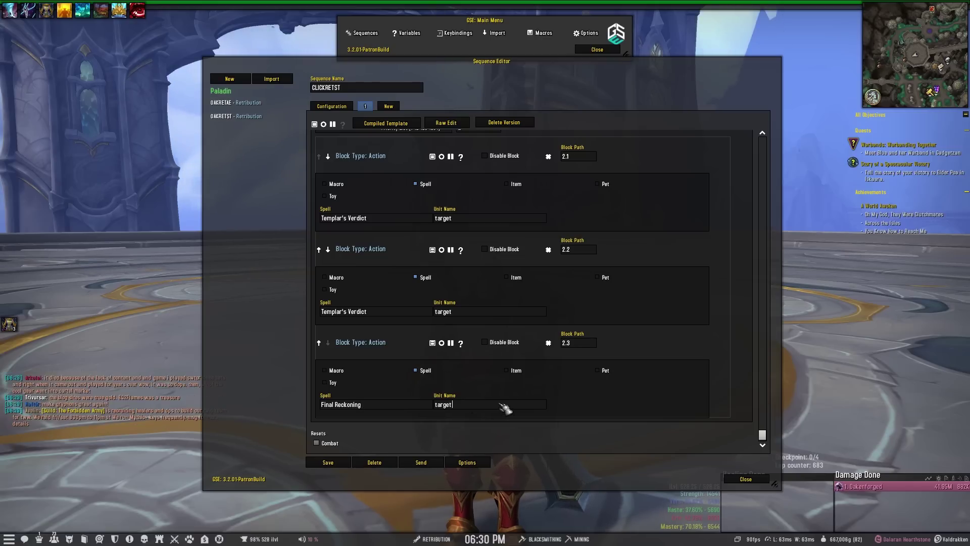
pyautogui.click(500, 404)
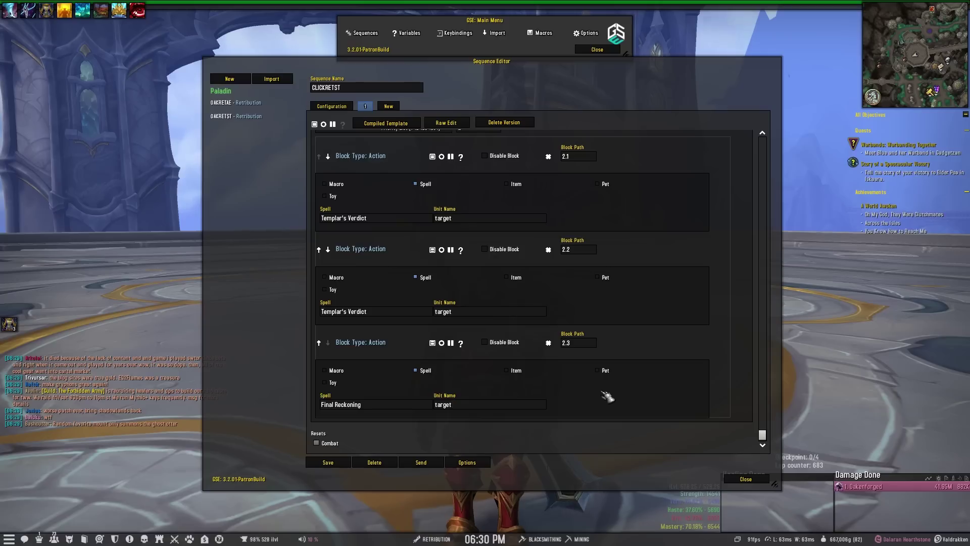
pyautogui.press('BackSpace')
pyautogui.press('BackSpace')
pyautogui.write('player')
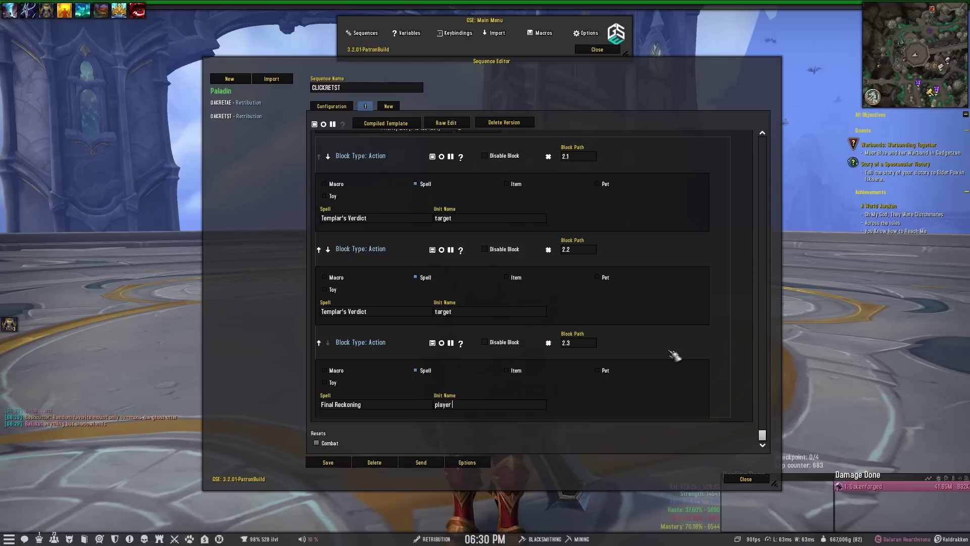
# Add an action block after Final Reckoning in the loop and set its spell to Divine Toll.
pyautogui.click(432, 343)
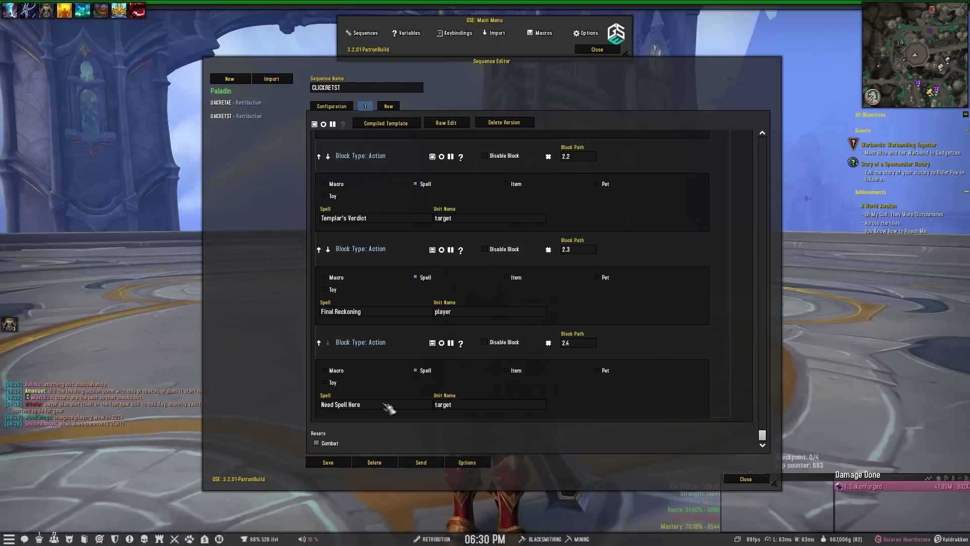
pyautogui.hotkey('ctrl', 'a')
pyautogui.write('Divi')
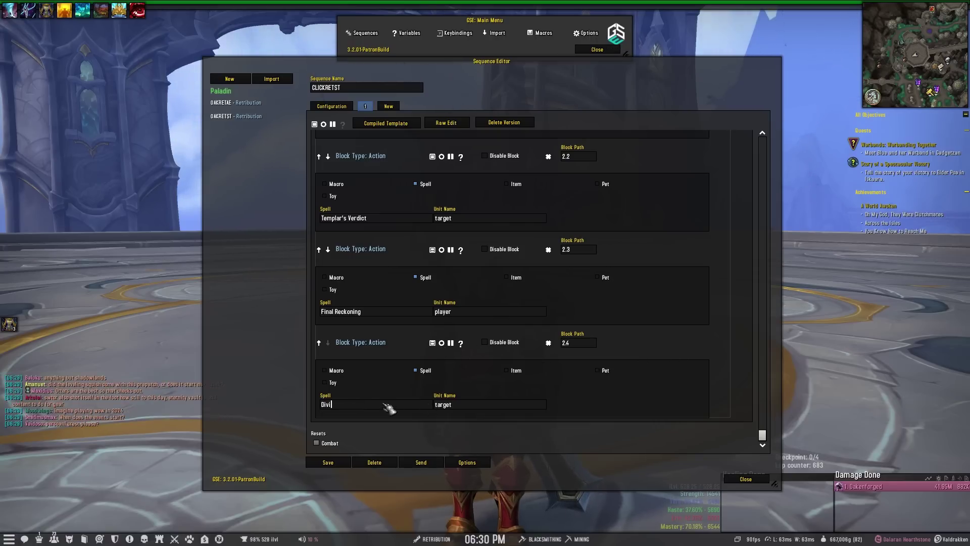
pyautogui.write('ne Toll')
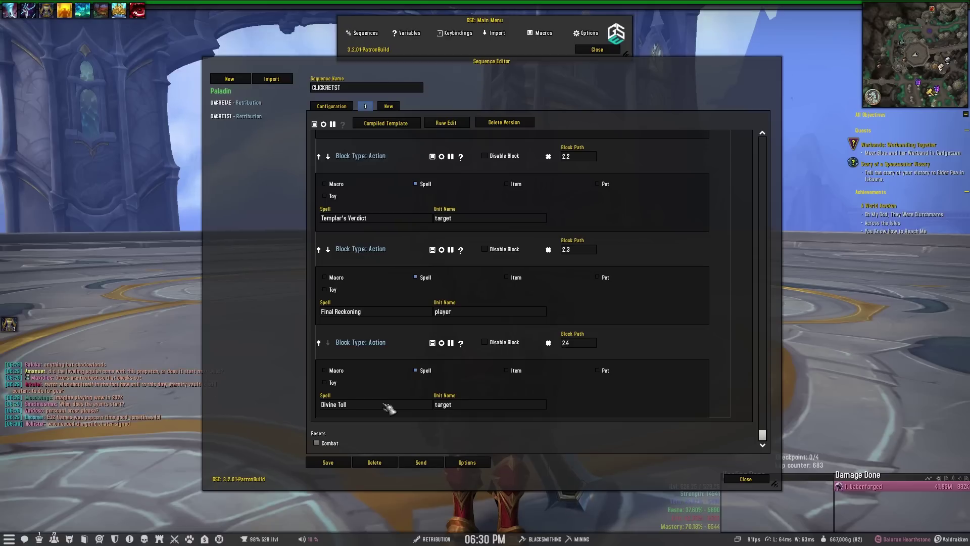
# Add a Wake of Ashes action block after Divine Toll and move it up two places, above Final Reckoning.
pyautogui.click(433, 343)
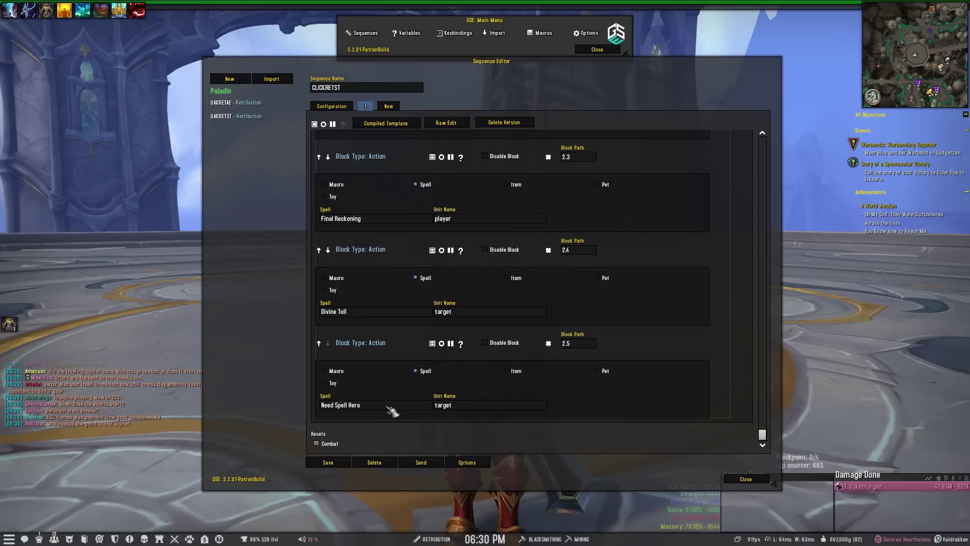
pyautogui.hotkey('ctrl', 'a')
pyautogui.write('Wa')
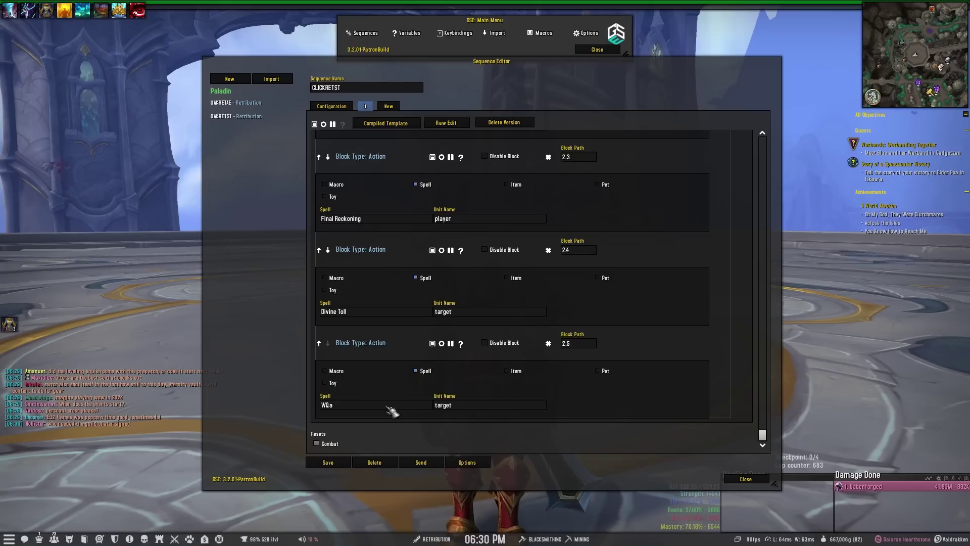
pyautogui.write('ke of Ashe')
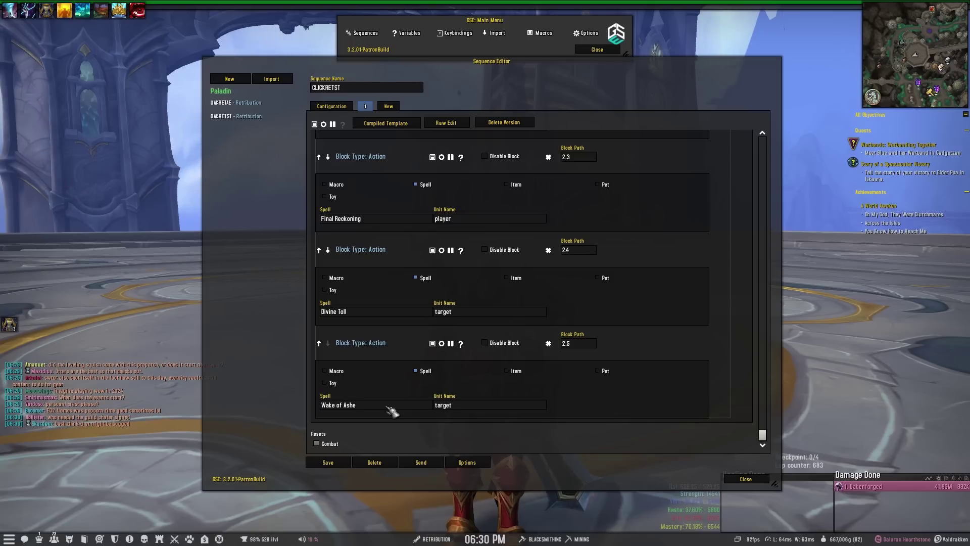
pyautogui.write('s')
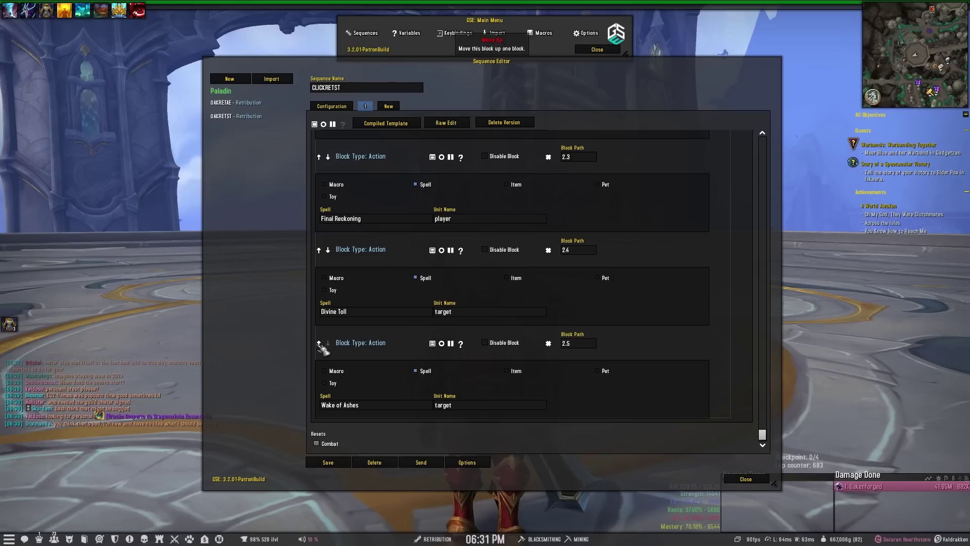
pyautogui.click(319, 343)
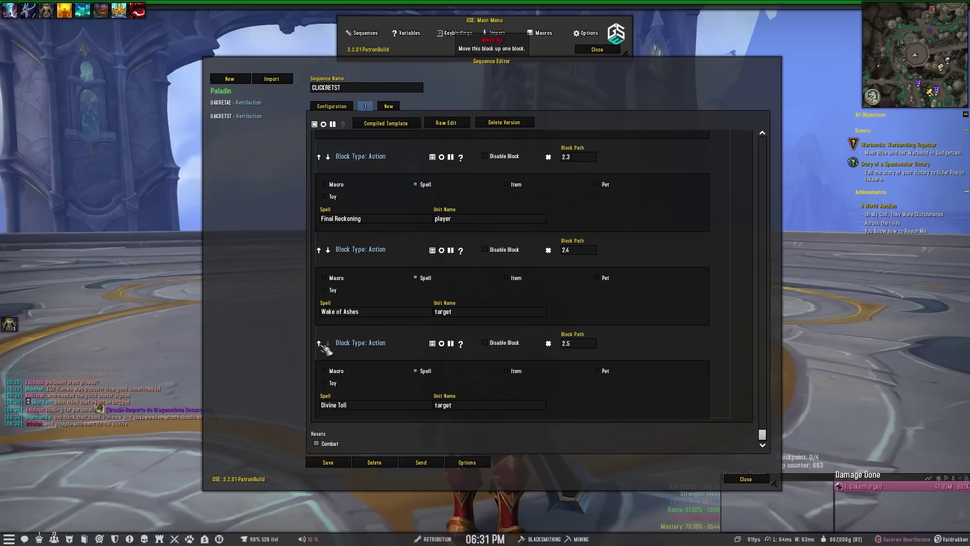
pyautogui.click(321, 251)
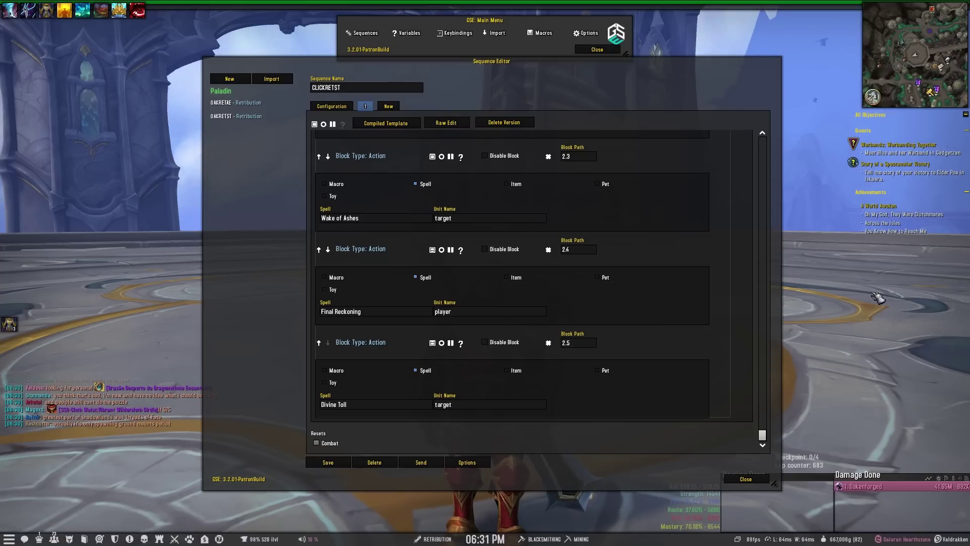
# Read the Radiant Glory talent description in the Retribution talent tree and return to the sequence editor.
pyautogui.press('n')
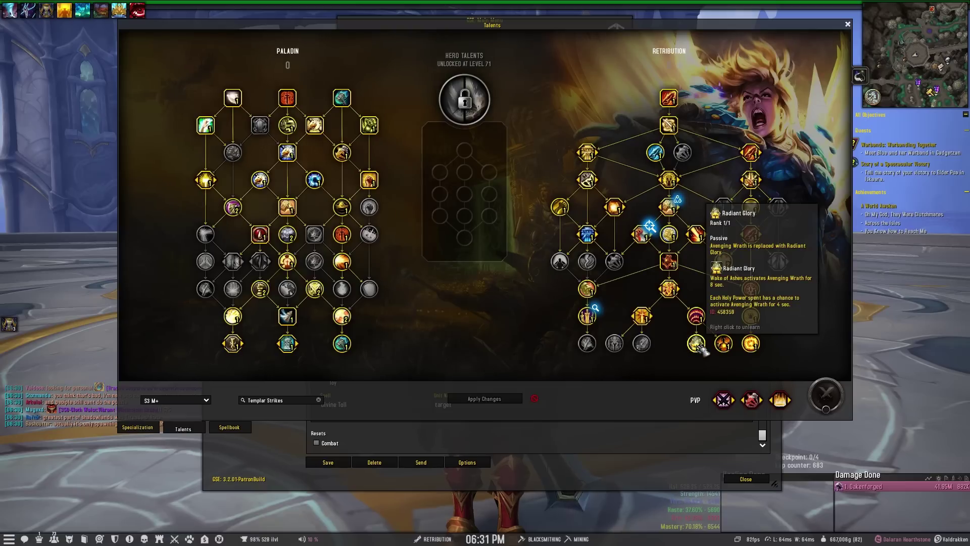
pyautogui.press('n')
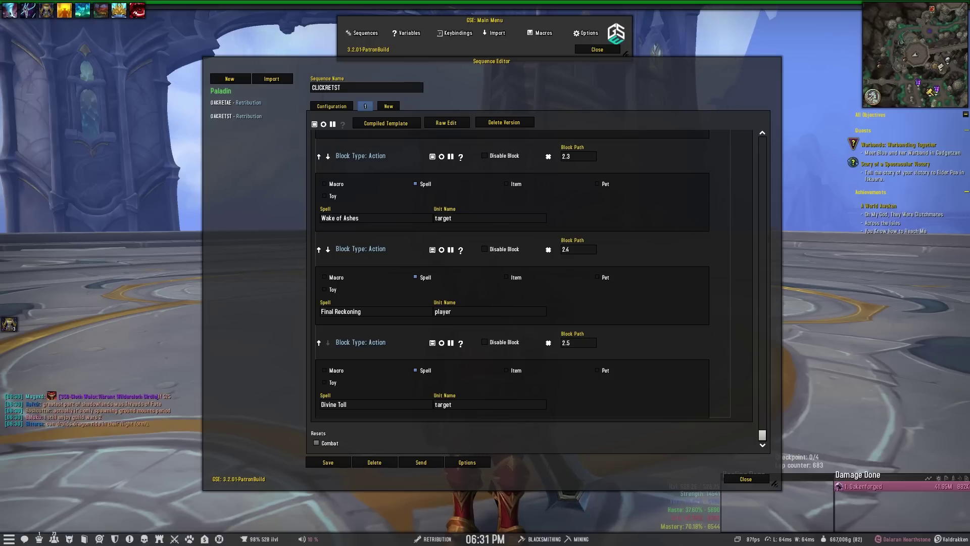
# Add an action block after Divine Toll in the loop and set its spell to Execution Sentence.
pyautogui.click(433, 343)
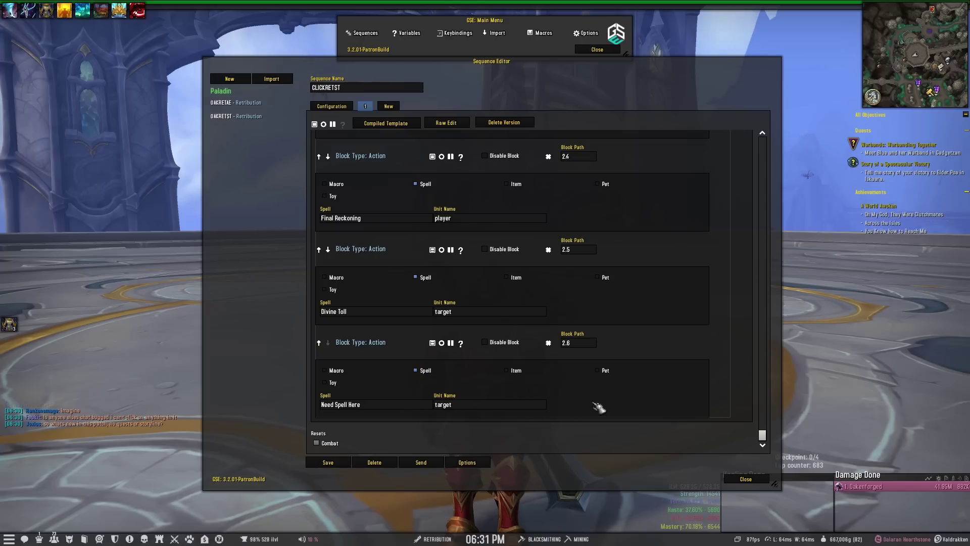
pyautogui.hotkey('shift', 'Home')
pyautogui.write('Ex')
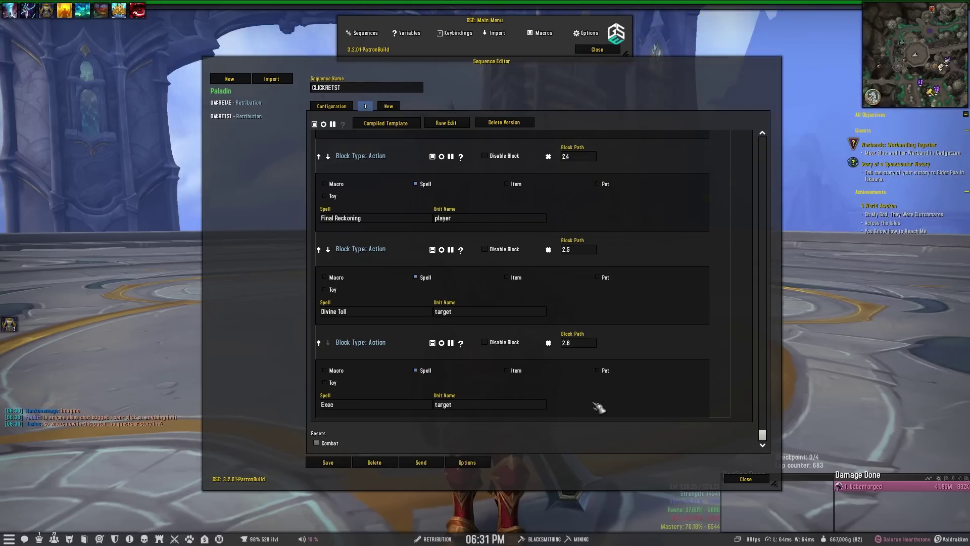
pyautogui.write('ecution Sente')
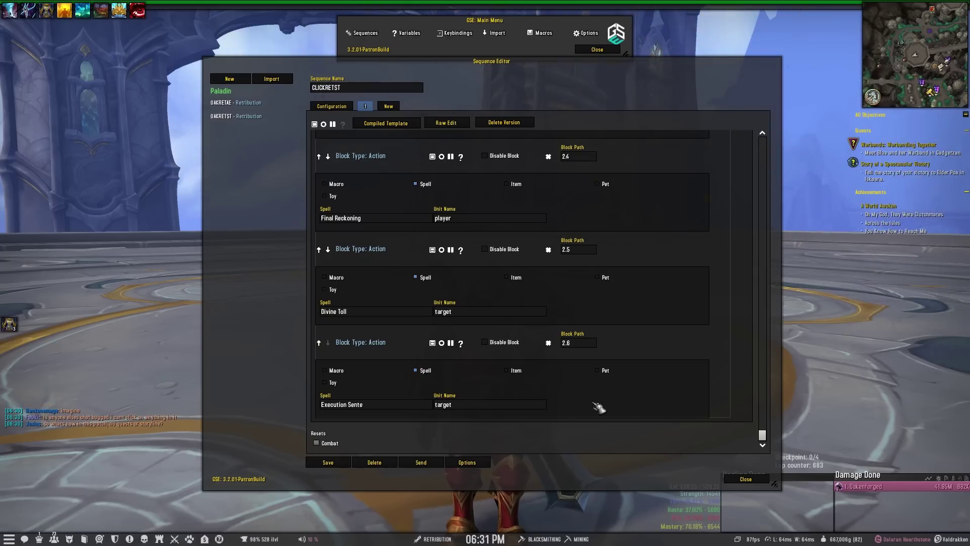
pyautogui.write('nce')
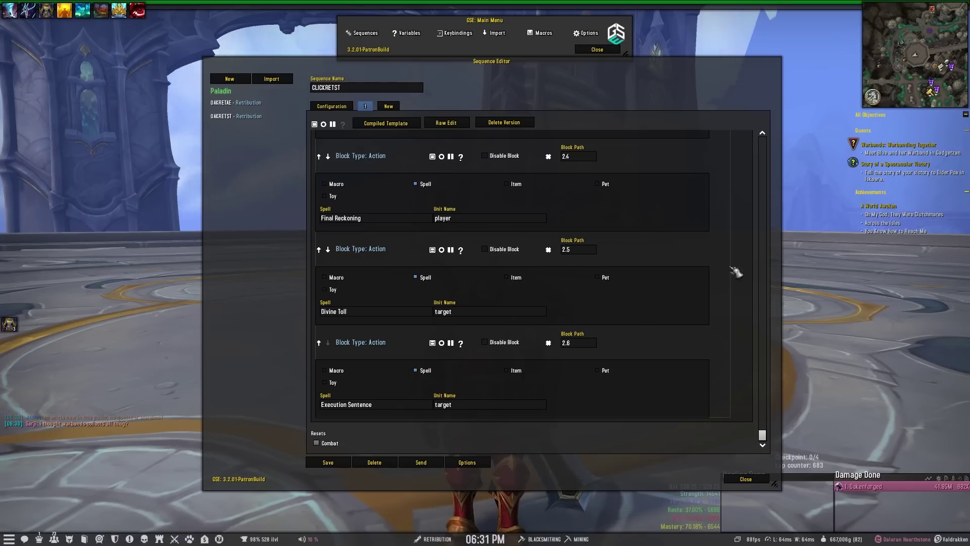
# Add an action block after Execution Sentence in the loop and set its spell to Avenging Wrath.
pyautogui.click(433, 343)
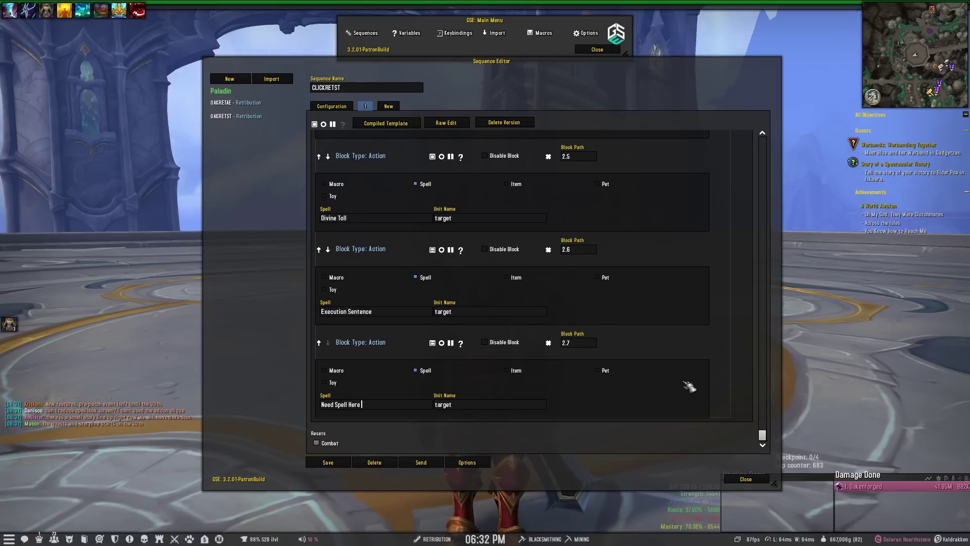
pyautogui.hotkey('ctrl', 'a')
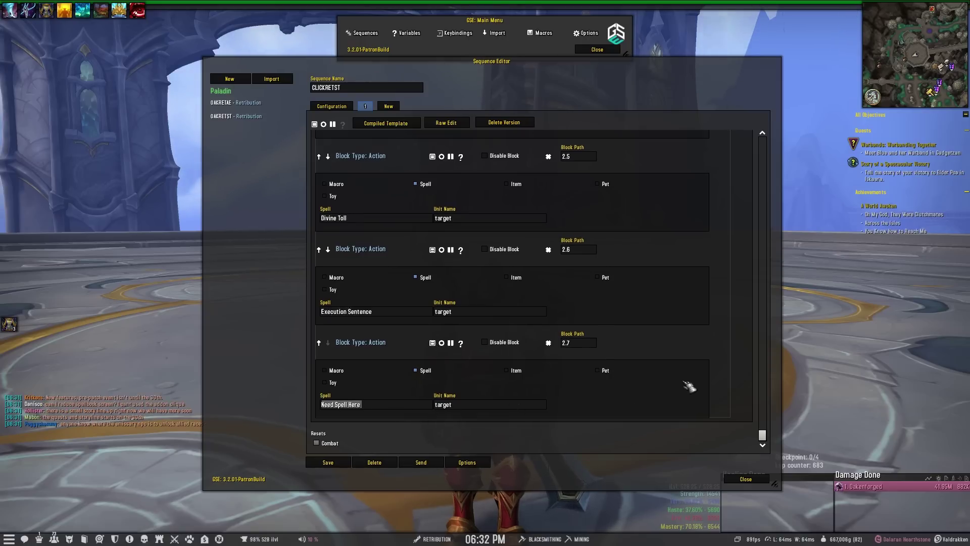
pyautogui.write('Avenging Wrath')
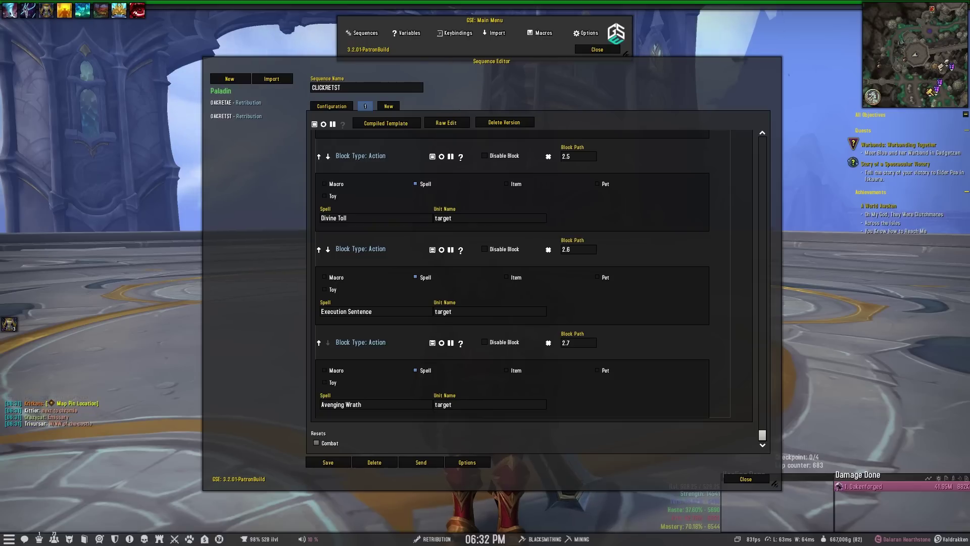
# Add an action block after Avenging Wrath in the loop and set its spell to Judgment.
pyautogui.click(433, 343)
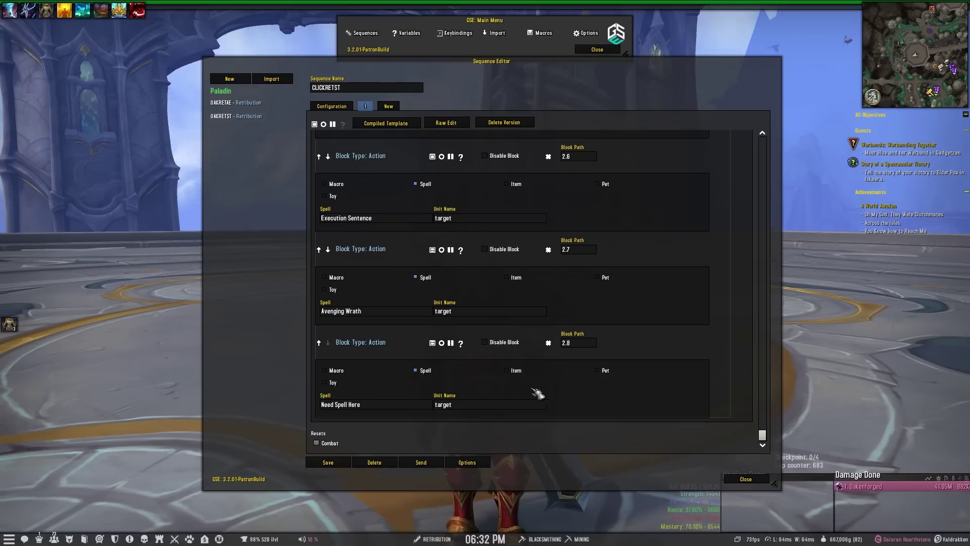
pyautogui.click(393, 407)
pyautogui.hotkey('ctrl', 'a')
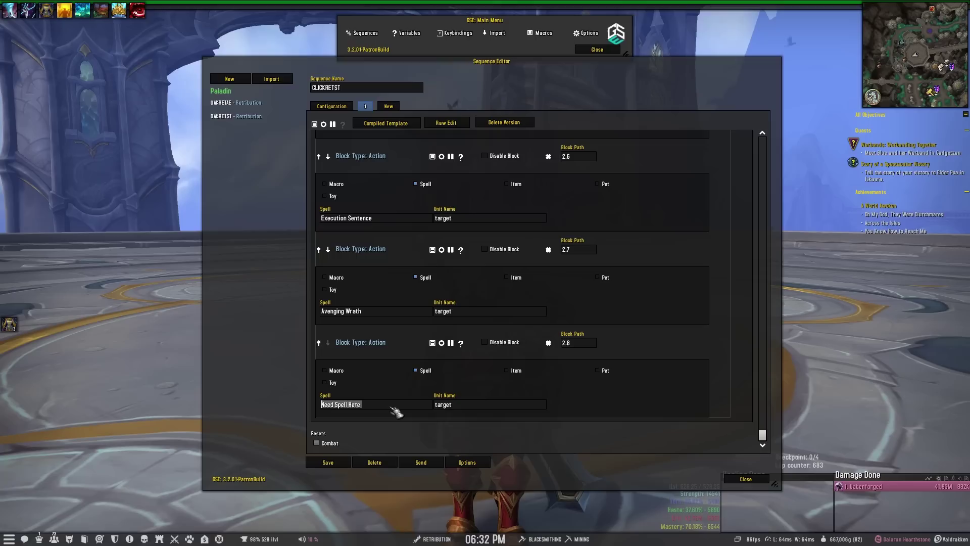
pyautogui.write('Judgment')
pyautogui.press('Return')
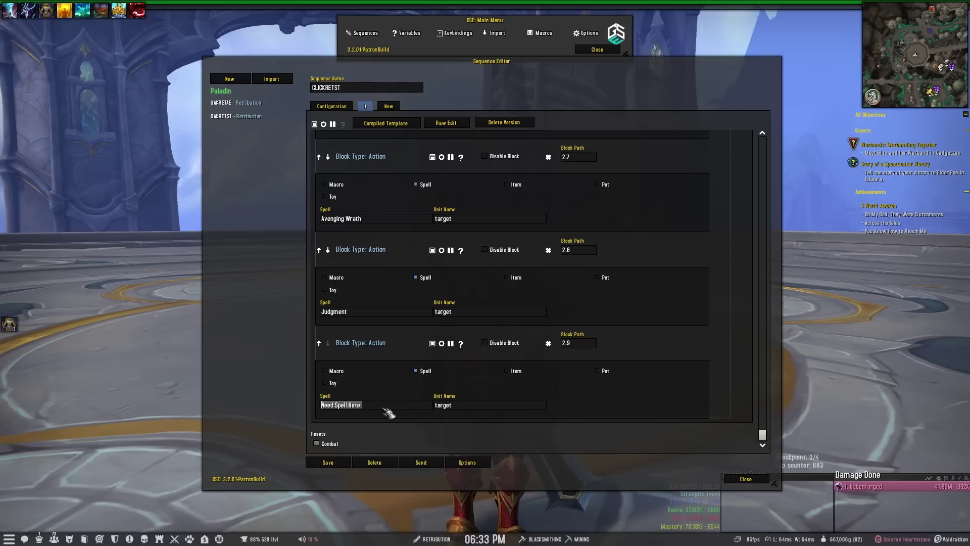
# Replace the placeholder spell in action block 2.9 with Blade of Justice.
pyautogui.write('Blade of Ju')
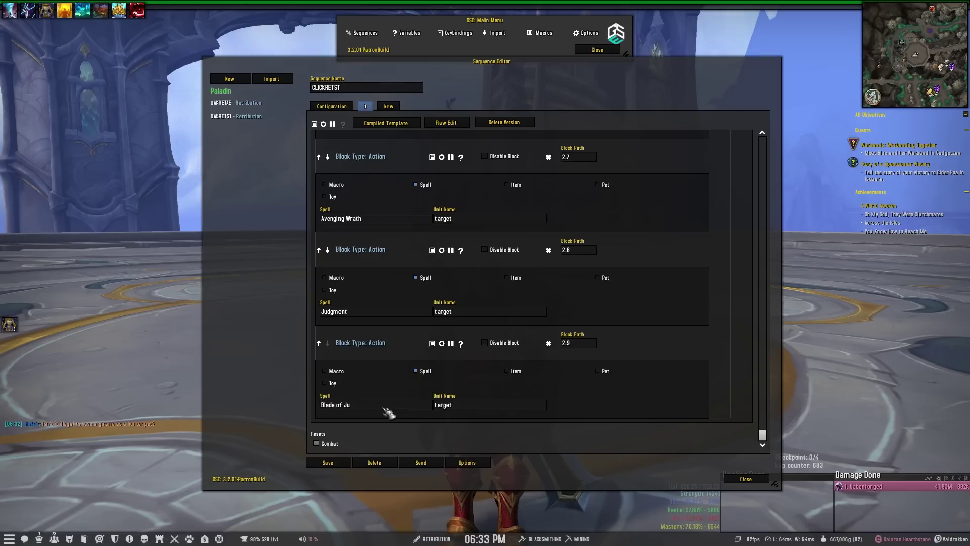
pyautogui.write('stice')
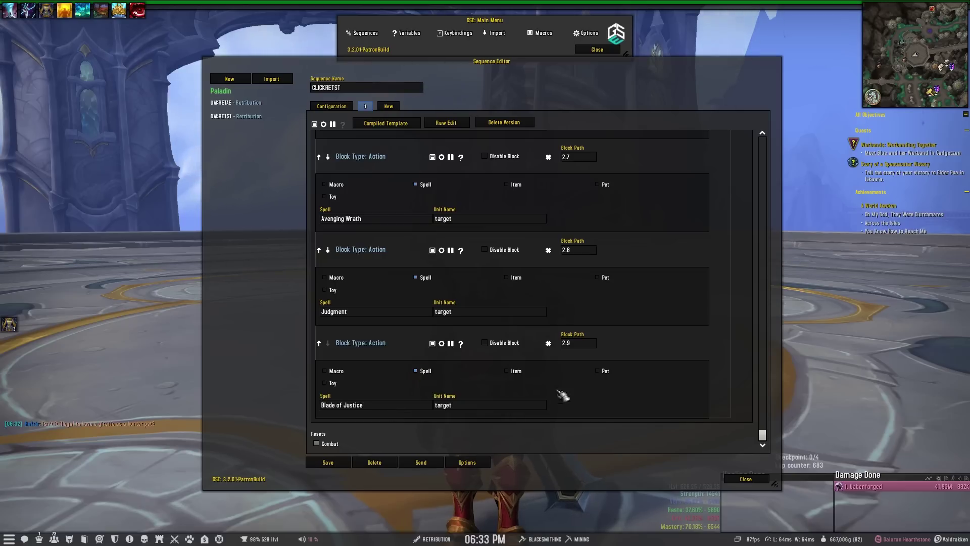
# Insert an action block directly after Wake of Ashes in the loop and set its spell to Hammer of Wrath.
pyautogui.scroll(5, 636, 377)
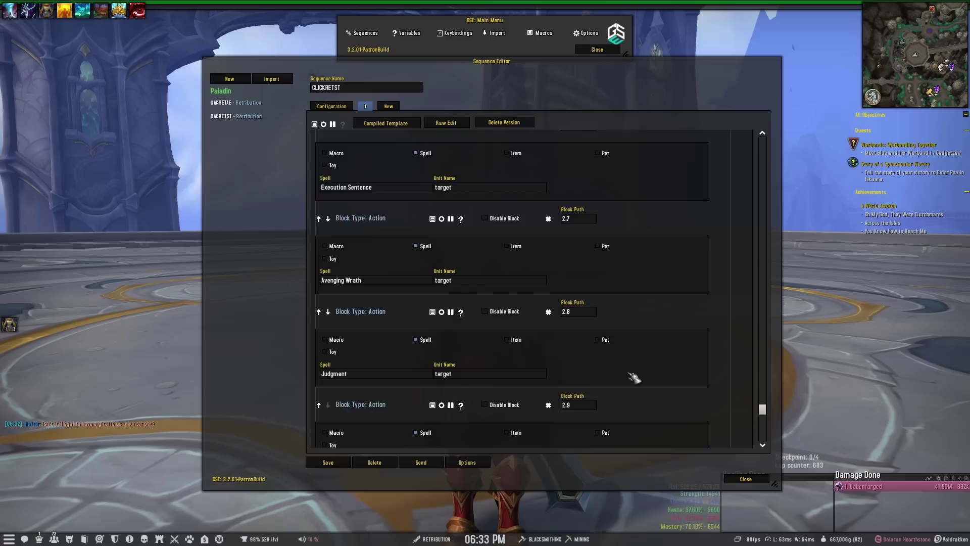
pyautogui.scroll(1, 640, 373)
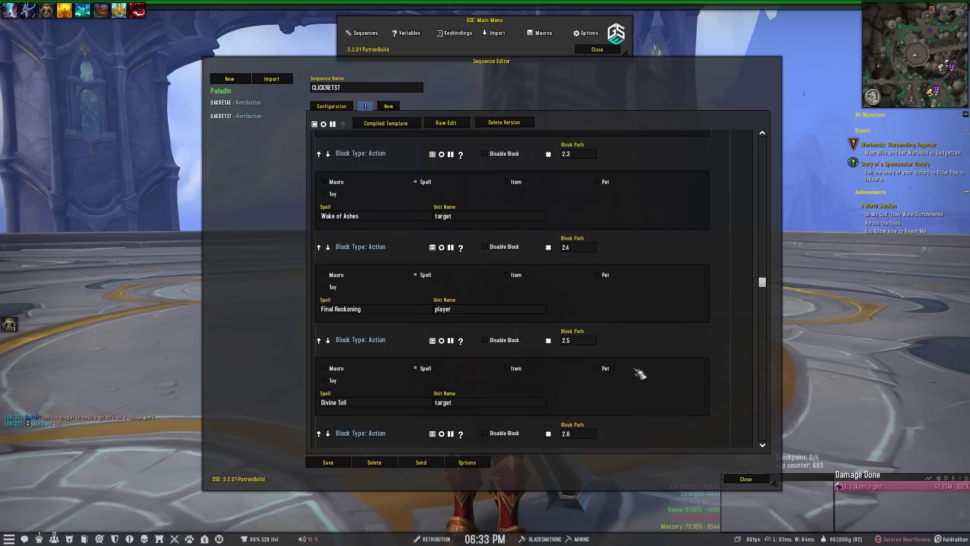
pyautogui.click(433, 155)
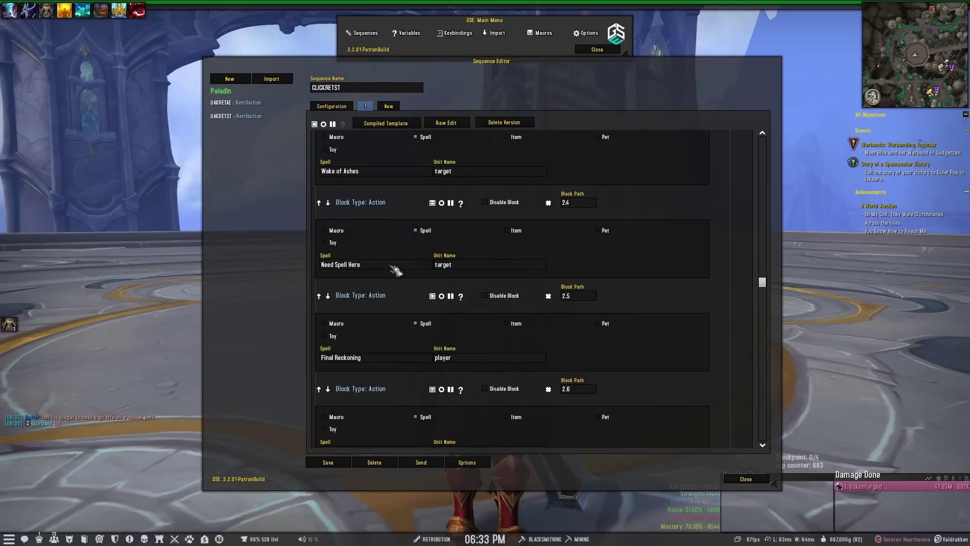
pyautogui.hotkey('ctrl', 'a')
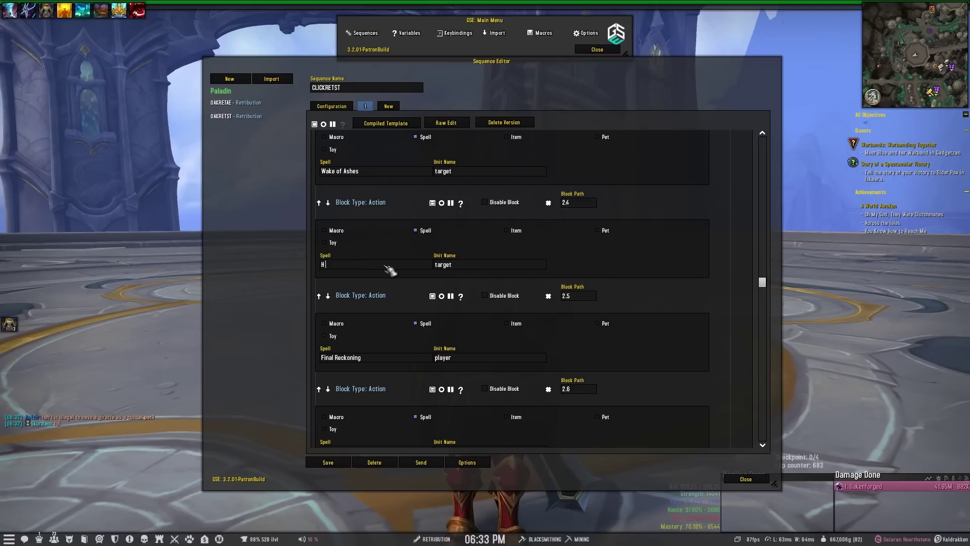
pyautogui.write('Hammer of Wrat')
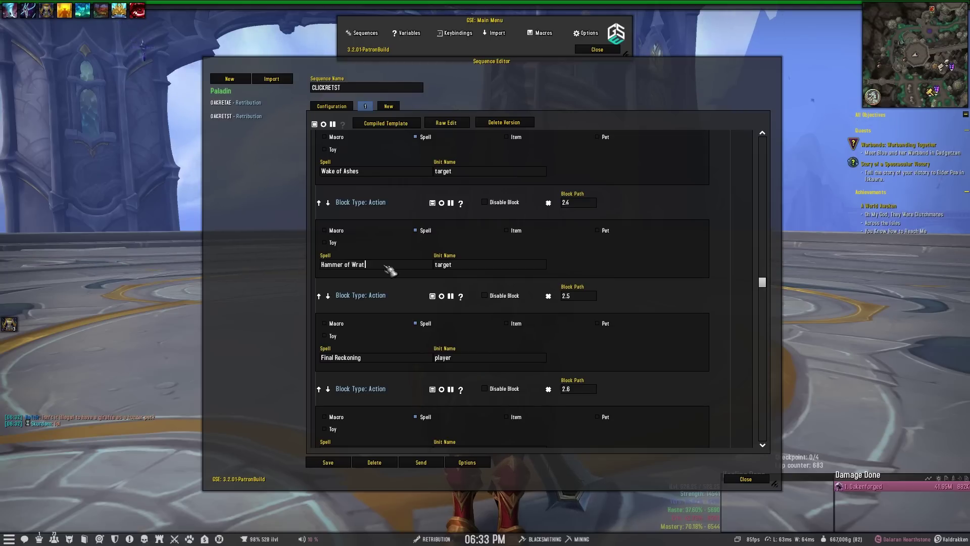
pyautogui.write('h')
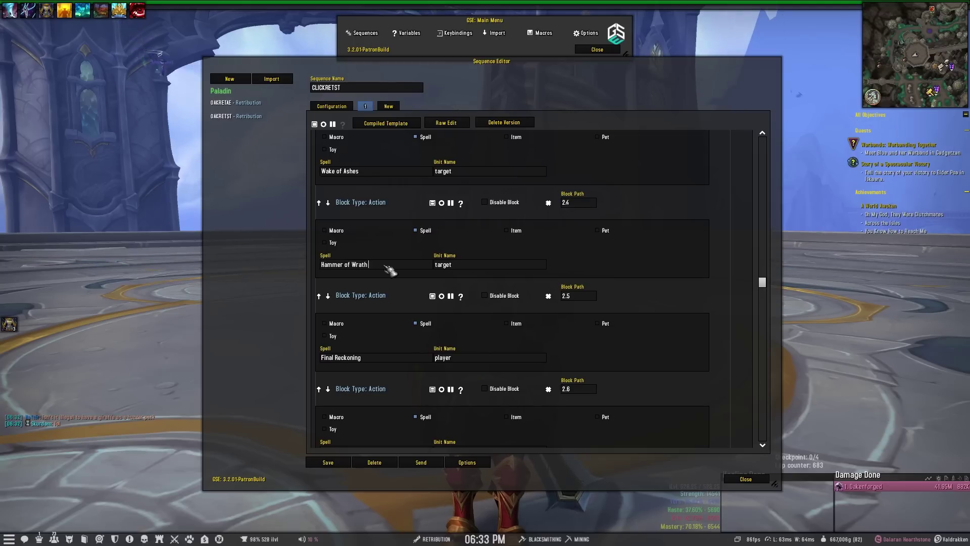
# Save the CLICKRETST sequence, and change the sequence name to CLICKRETAE to start an AoE copy.
pyautogui.click(329, 462)
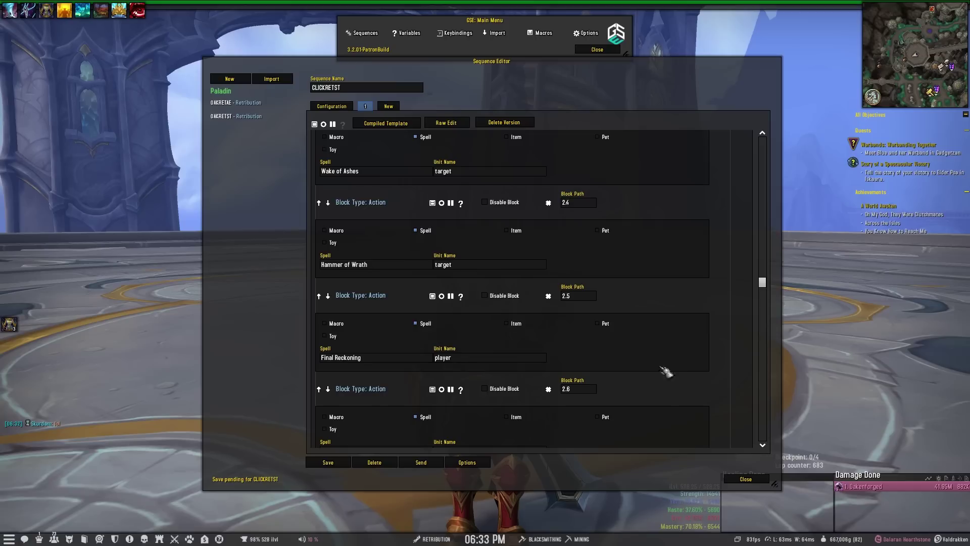
pyautogui.click(336, 466)
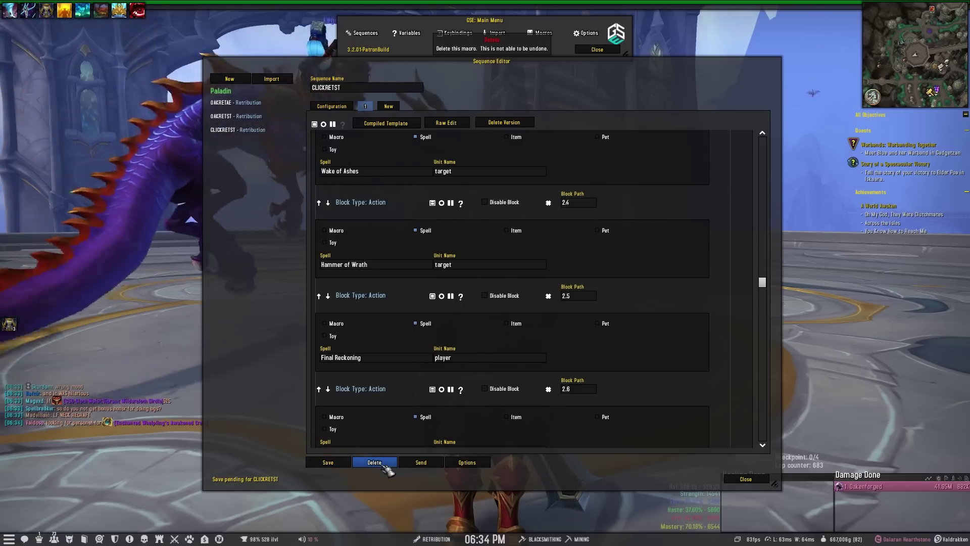
pyautogui.click(363, 87)
pyautogui.press('BackSpace')
pyautogui.press('BackSpace')
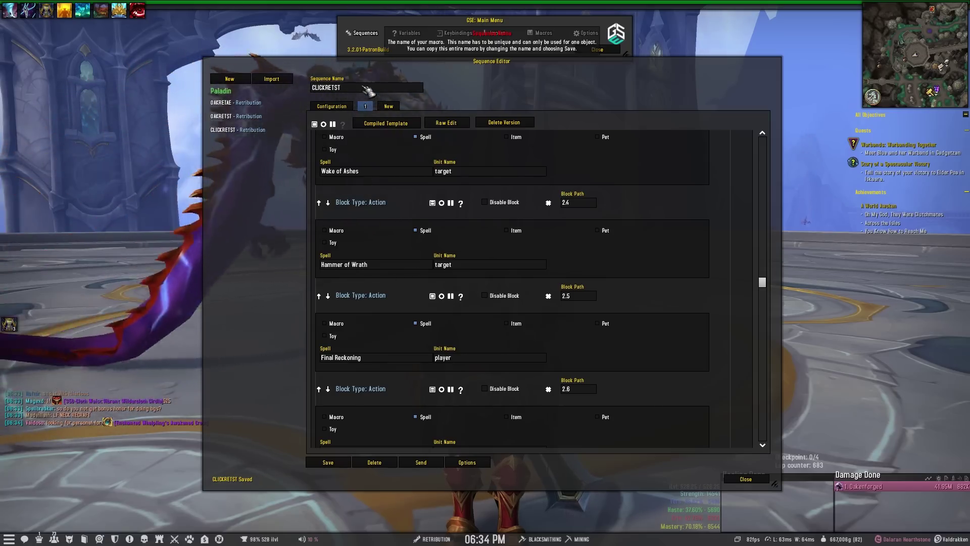
pyautogui.write('AE')
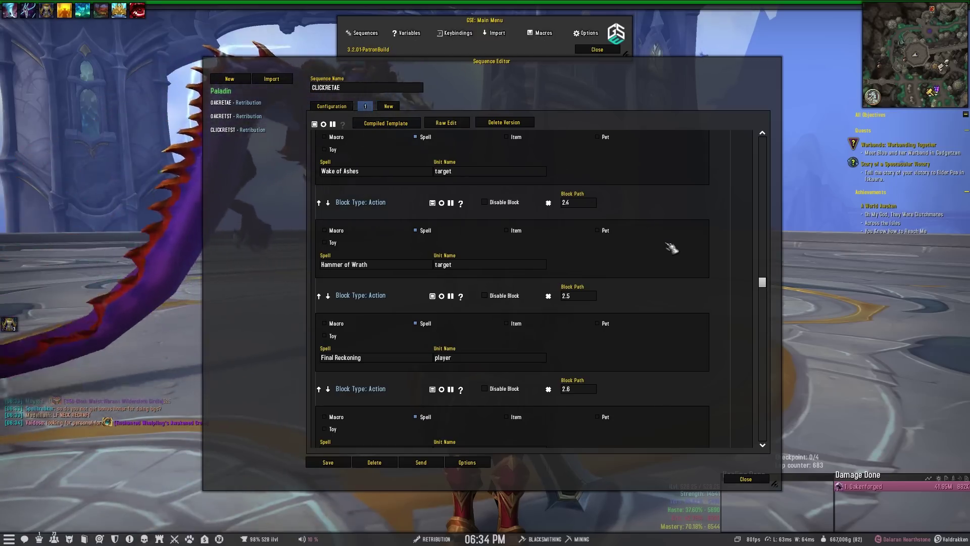
# Set the spell of action blocks 2.1 and 2.2 to Divine Storm, then save the CLICKRETAE sequence and close the editor.
pyautogui.scroll(2, 672, 248)
pyautogui.scroll(4, 672, 247)
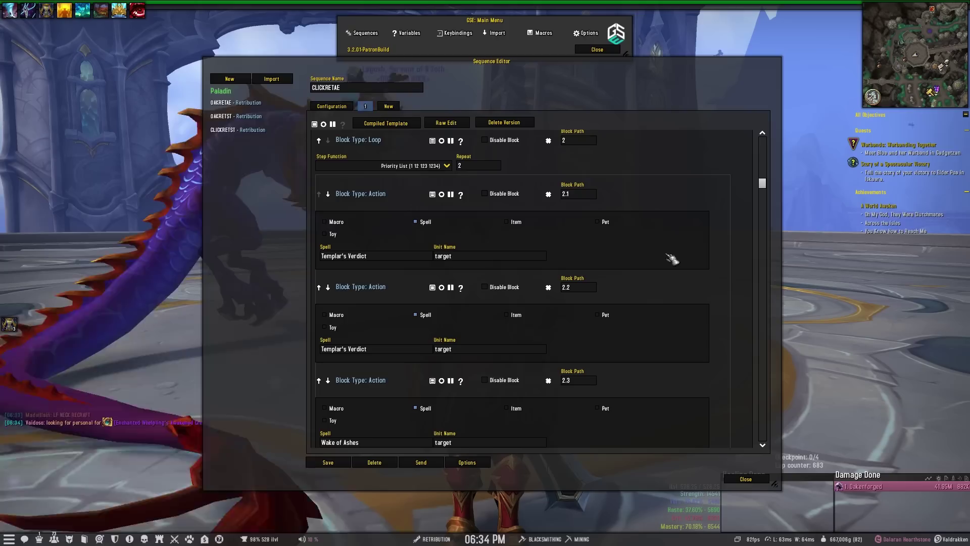
pyautogui.click(390, 256)
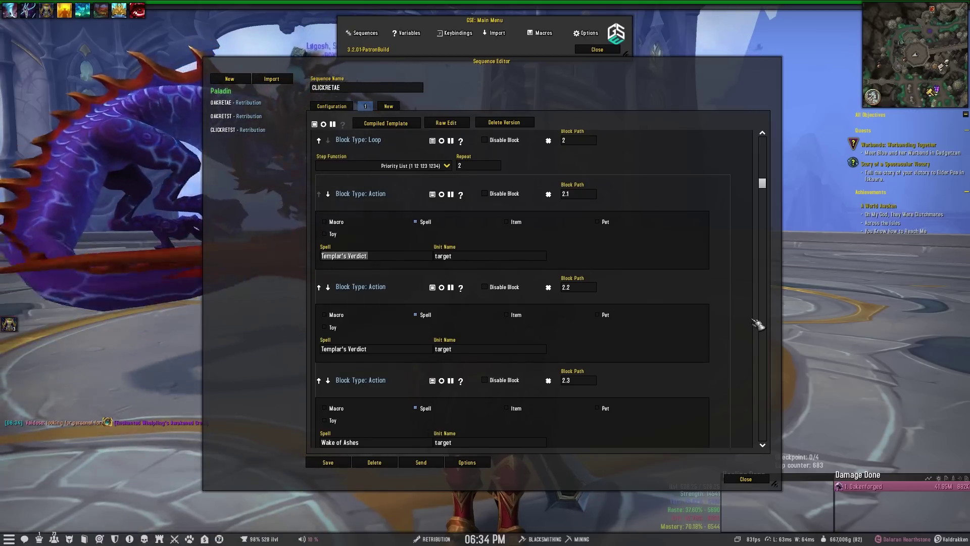
pyautogui.write('Divine Storm')
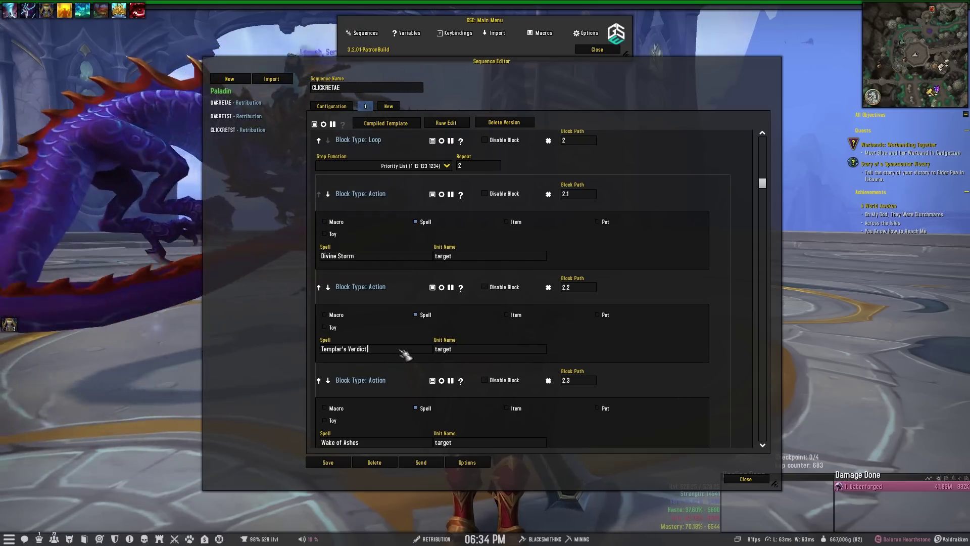
pyautogui.press('BackSpace')
pyautogui.press('BackSpace')
pyautogui.press('BackSpace')
pyautogui.press('BackSpace')
pyautogui.press('BackSpace')
pyautogui.press('BackSpace')
pyautogui.press('BackSpace')
pyautogui.press('BackSpace')
pyautogui.press('BackSpace')
pyautogui.press('BackSpace')
pyautogui.press('BackSpace')
pyautogui.press('BackSpace')
pyautogui.press('BackSpace')
pyautogui.press('BackSpace')
pyautogui.press('BackSpace')
pyautogui.press('BackSpace')
pyautogui.press('BackSpace')
pyautogui.write('Divine S')
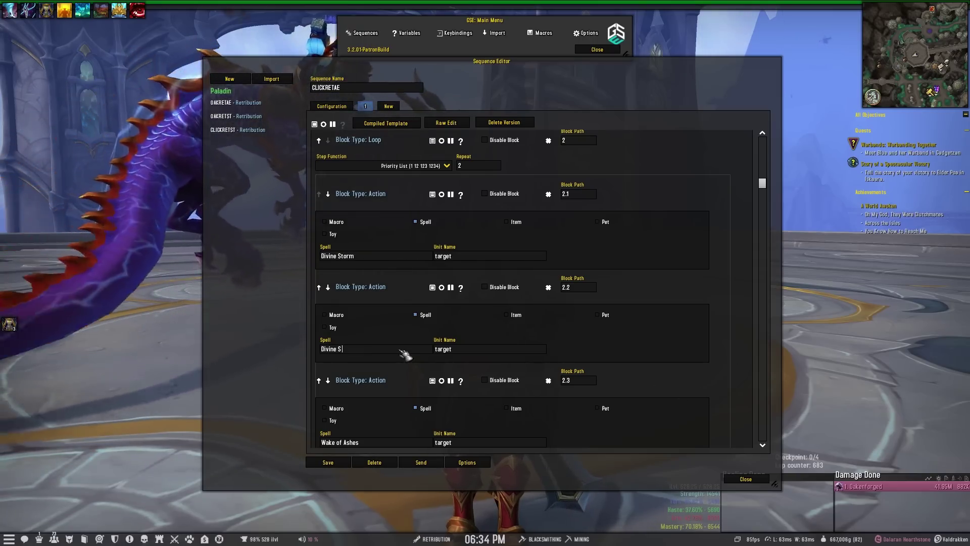
pyautogui.write('torm')
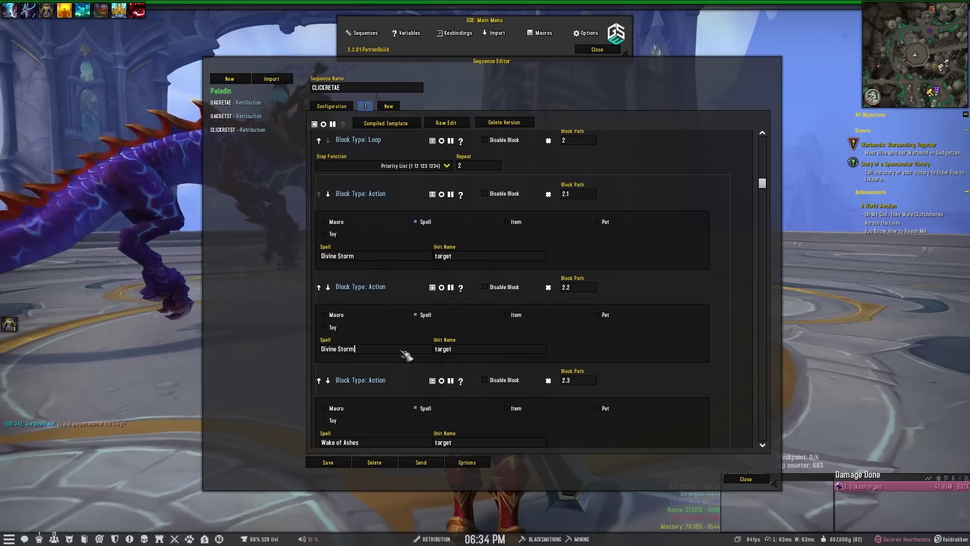
pyautogui.click(328, 462)
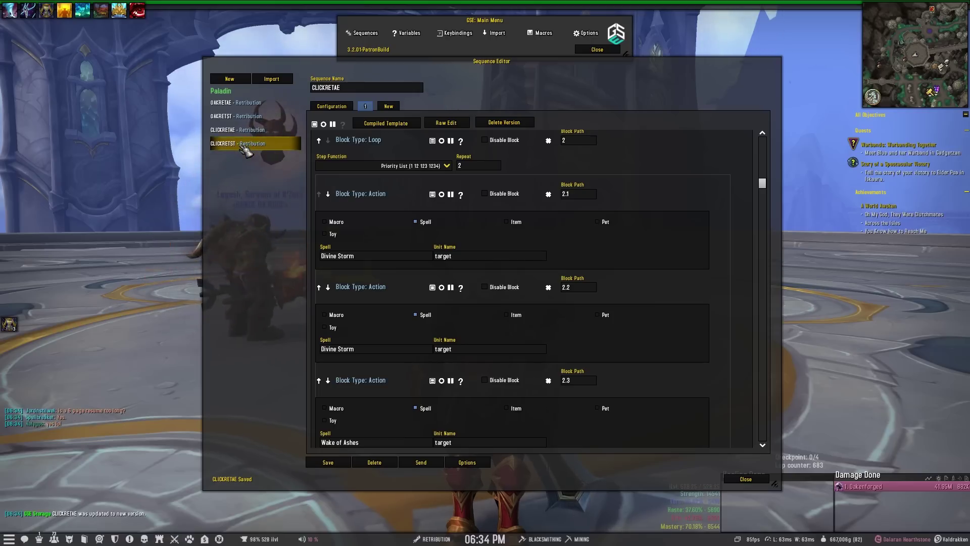
pyautogui.click(748, 478)
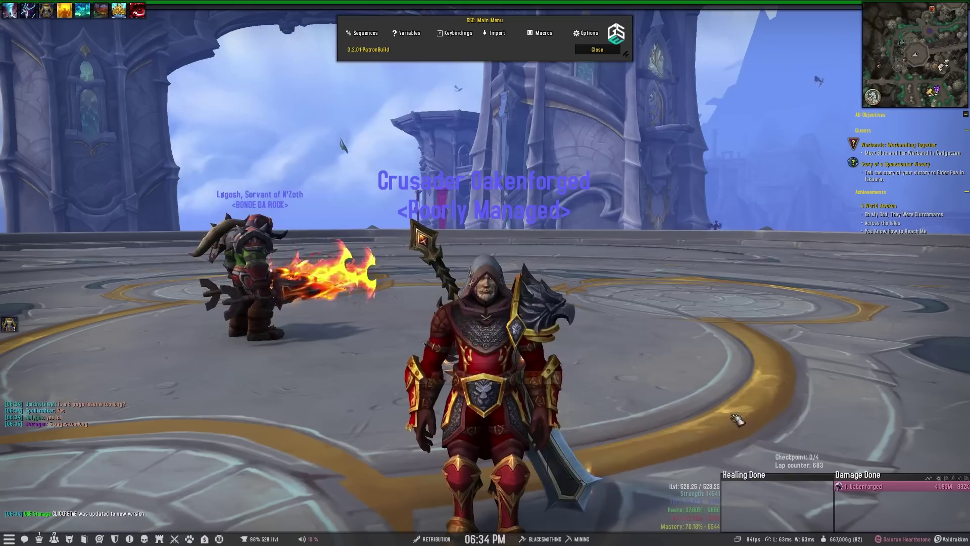
# Reassign the Retribution keybinding for the [ key to the CLICKRETST sequence and save it.
pyautogui.click(456, 33)
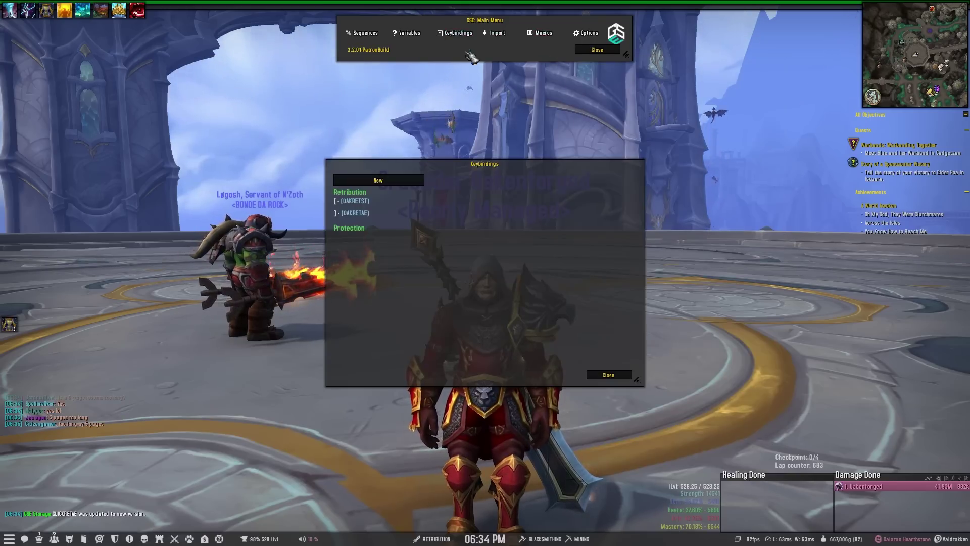
pyautogui.click(365, 202)
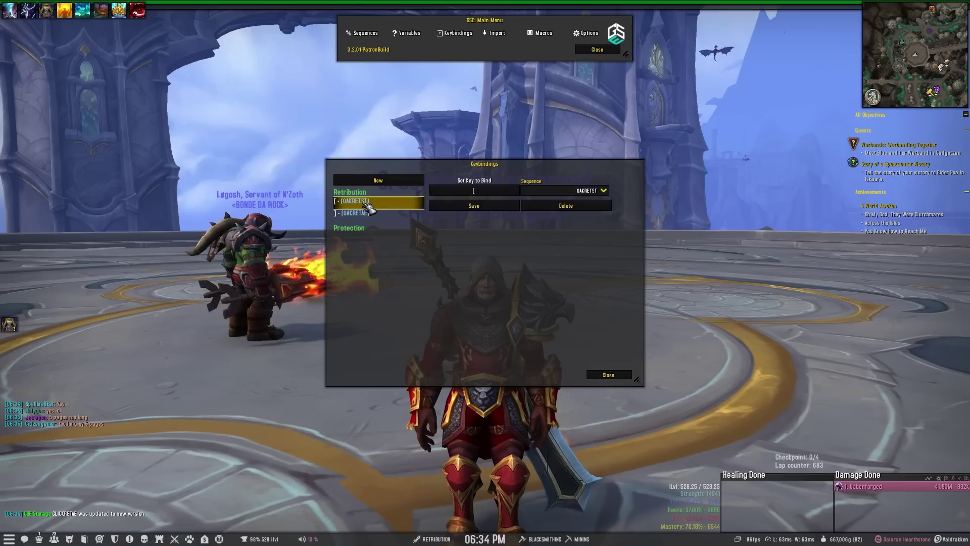
pyautogui.click(607, 192)
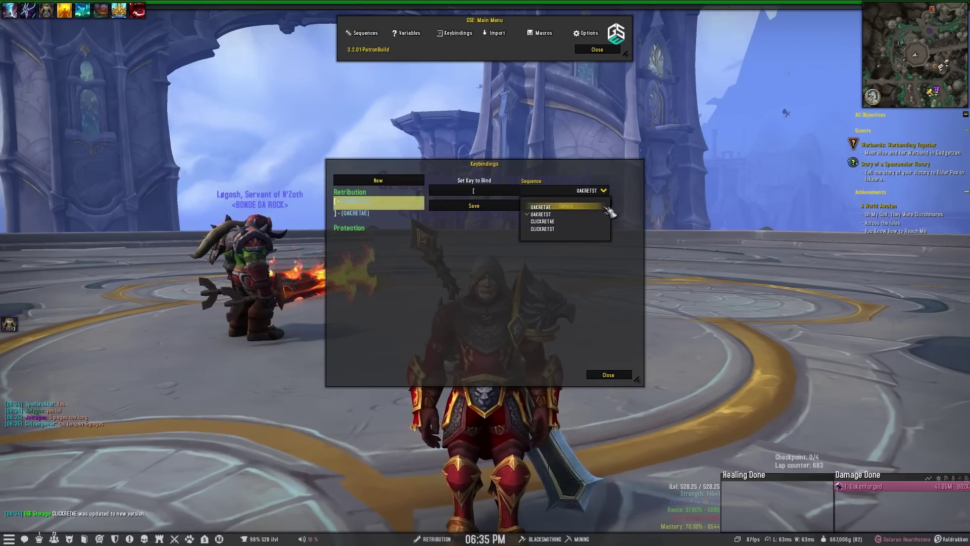
pyautogui.click(576, 230)
pyautogui.click(503, 207)
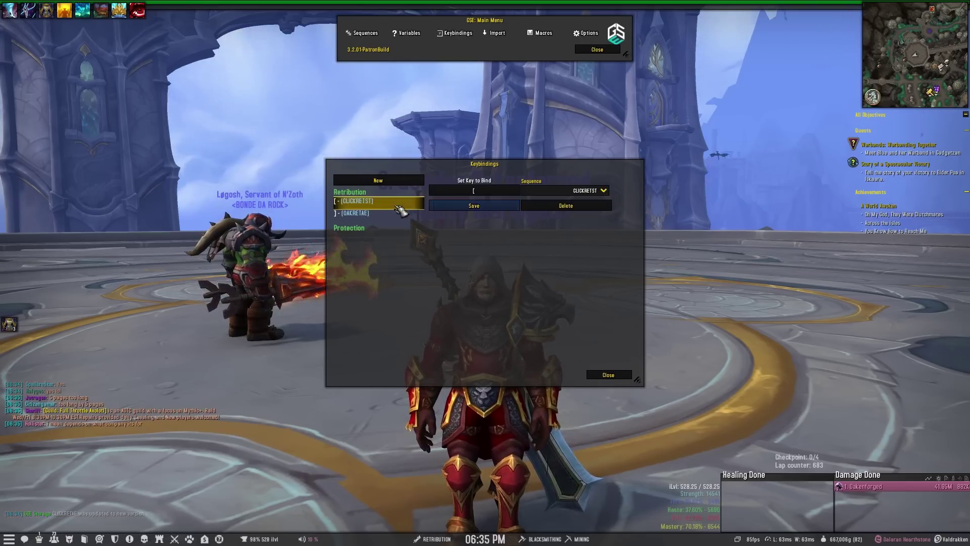
# Reassign the Retribution keybinding for the ] key to the CLICKRETAE sequence and save it.
pyautogui.click(384, 213)
pyautogui.click(604, 191)
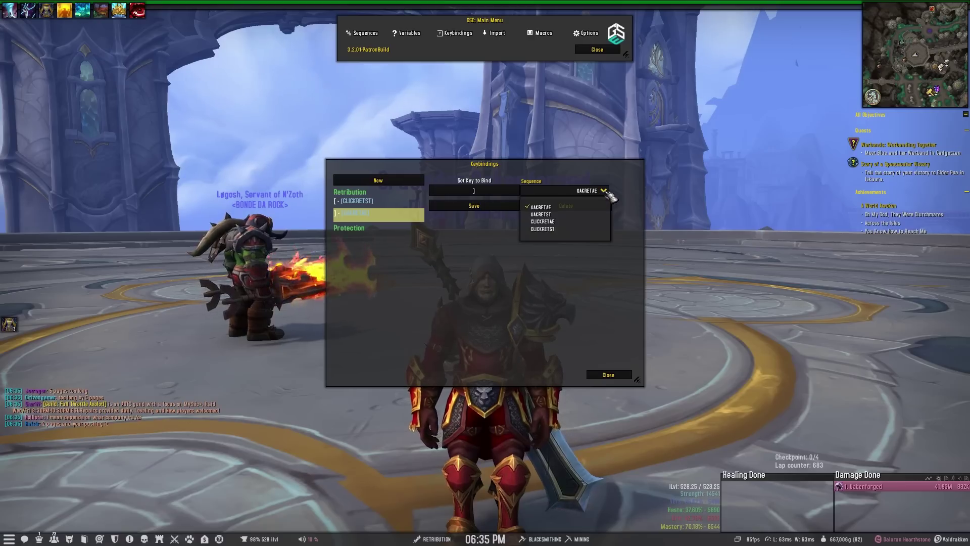
pyautogui.click(576, 222)
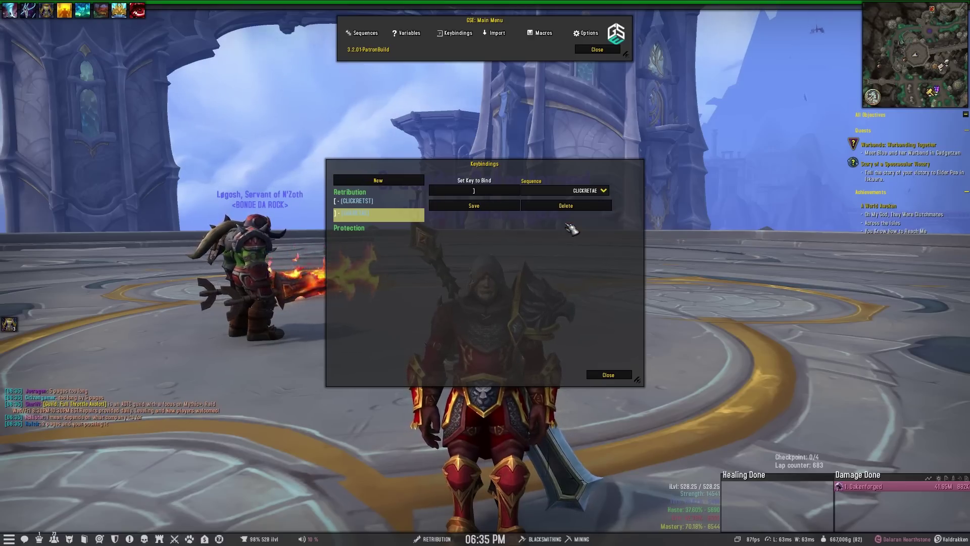
pyautogui.click(474, 207)
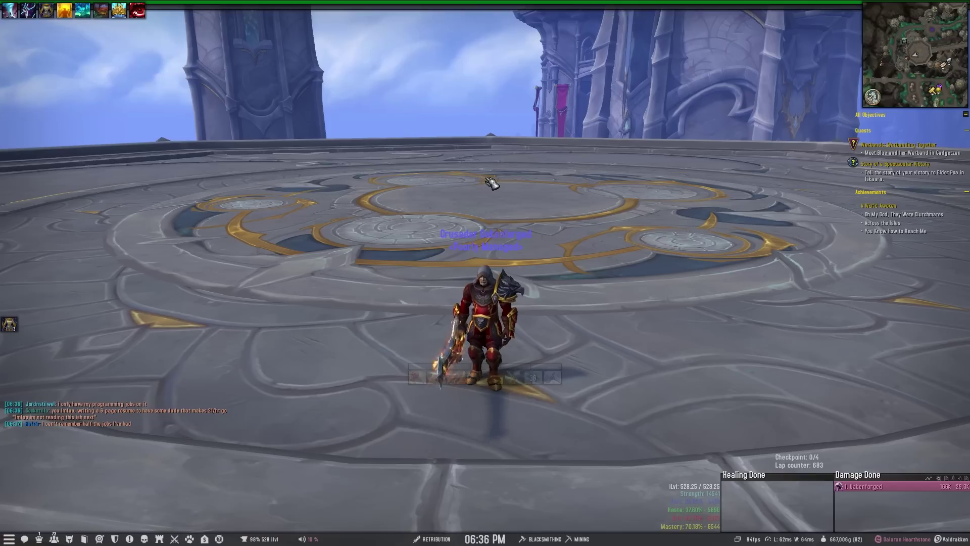
# Open the game's macro window with the /m chat command.
pyautogui.write('/m')
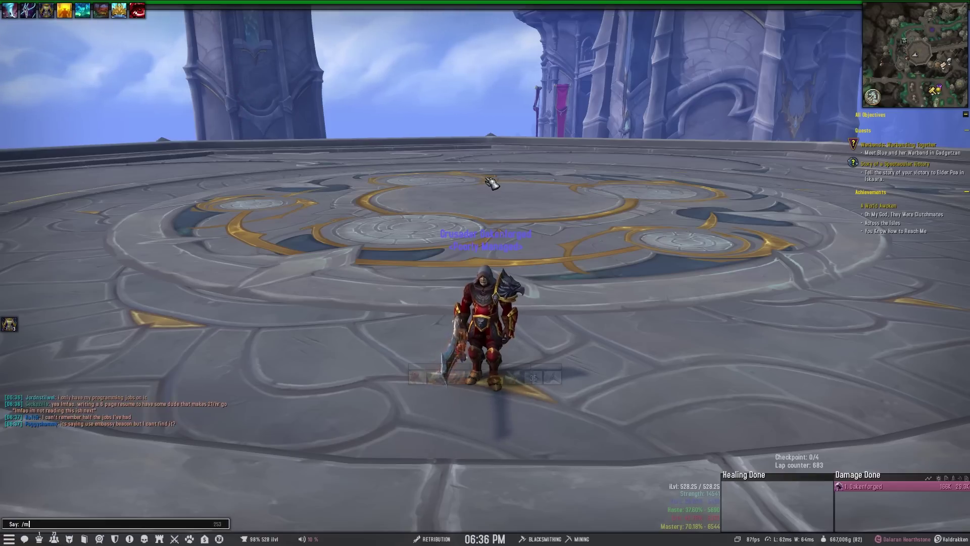
pyautogui.press('Return')
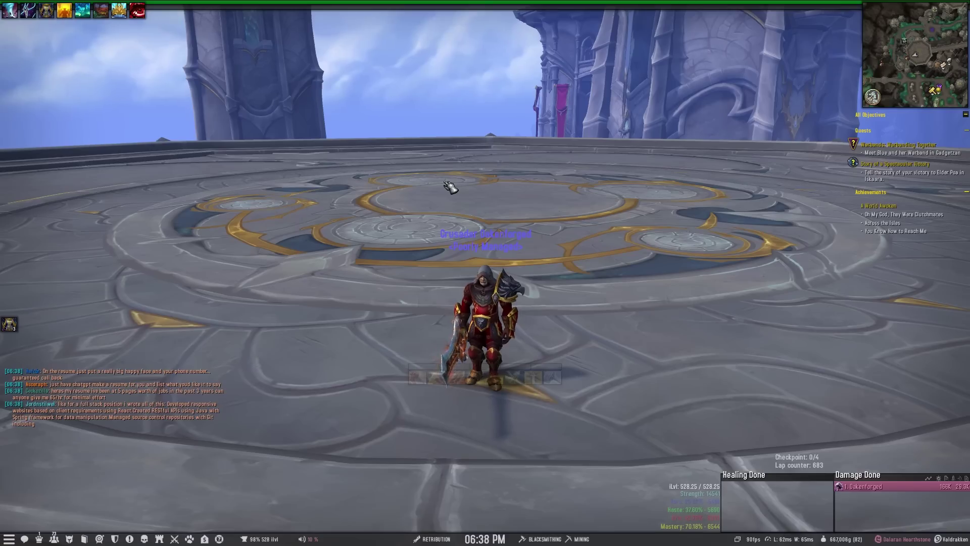
pyautogui.write('/')
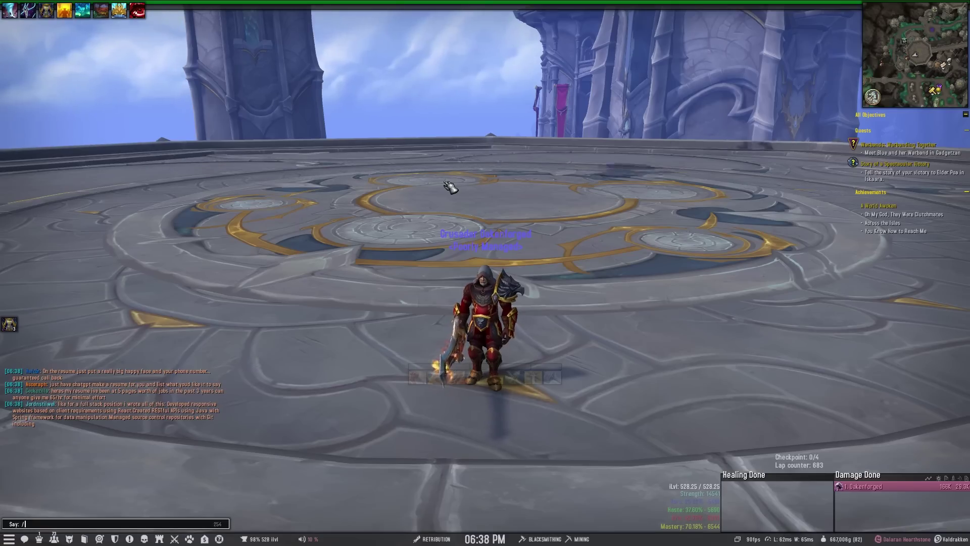
pyautogui.write('m')
pyautogui.press('Return')
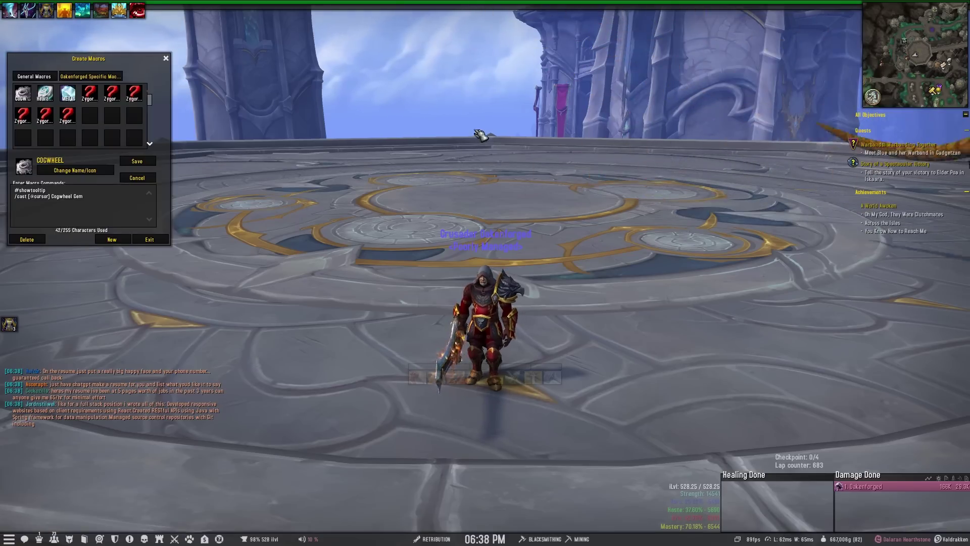
# Create a new character-specific macro named CLICKRETST, keeping the default question mark icon.
pyautogui.click(90, 76)
pyautogui.click(35, 77)
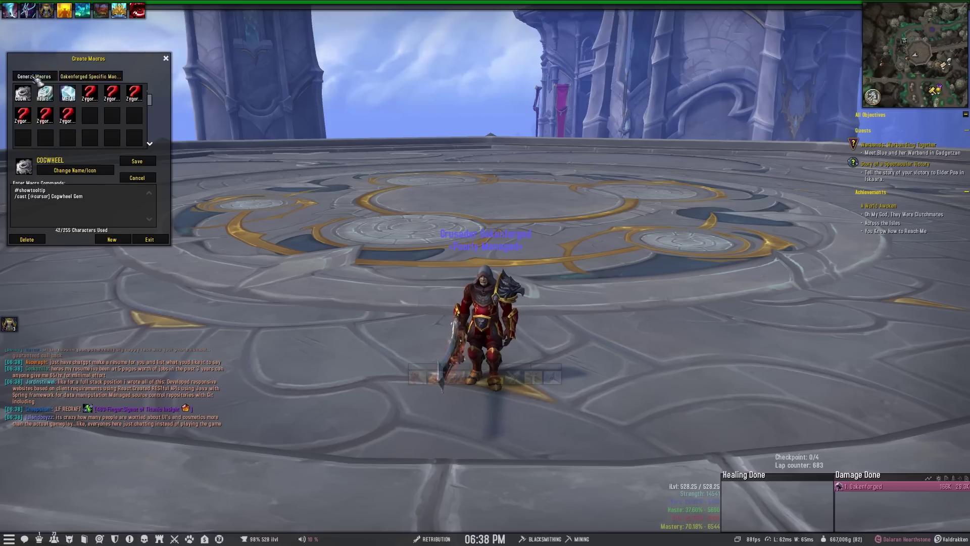
pyautogui.click(90, 76)
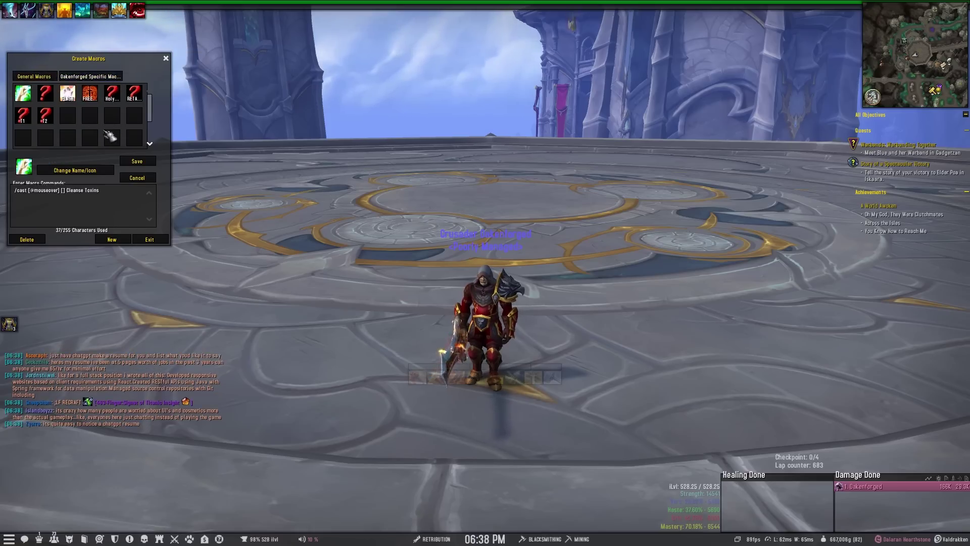
pyautogui.click(112, 240)
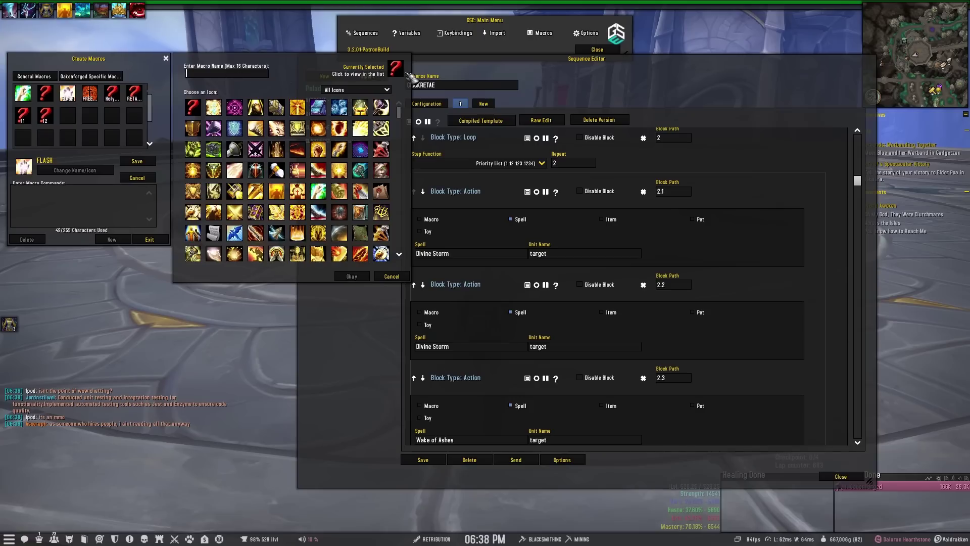
pyautogui.moveTo(598, 64); pyautogui.dragTo(720, 59)
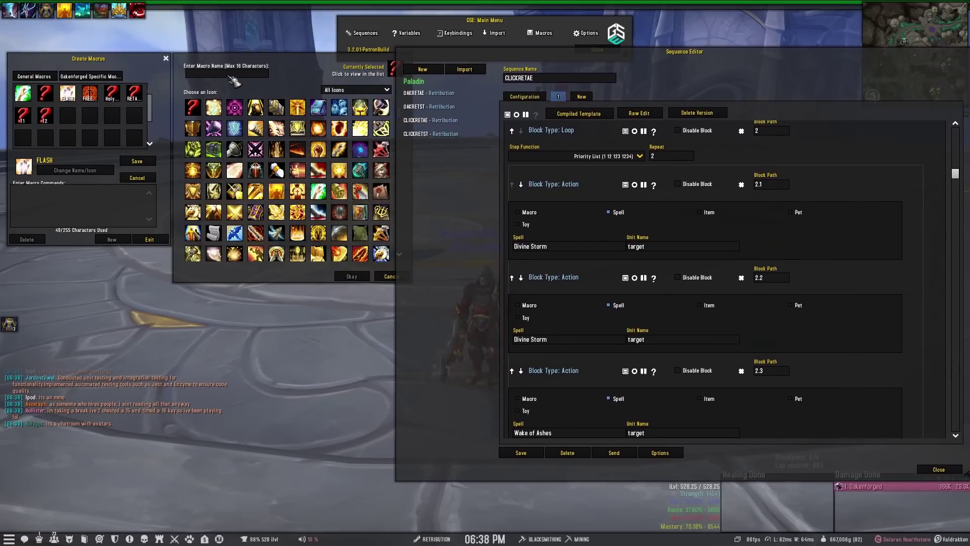
pyautogui.write('ICKRETST')
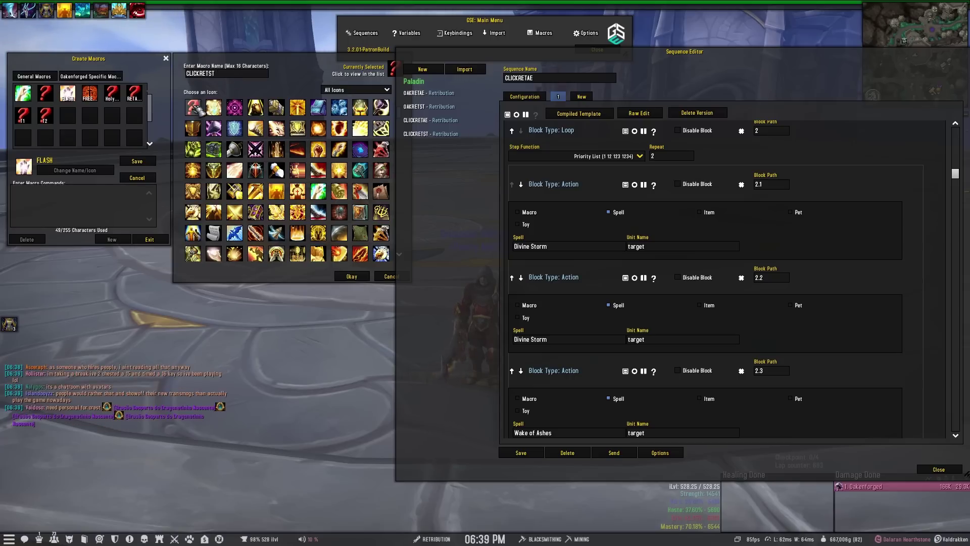
pyautogui.click(352, 277)
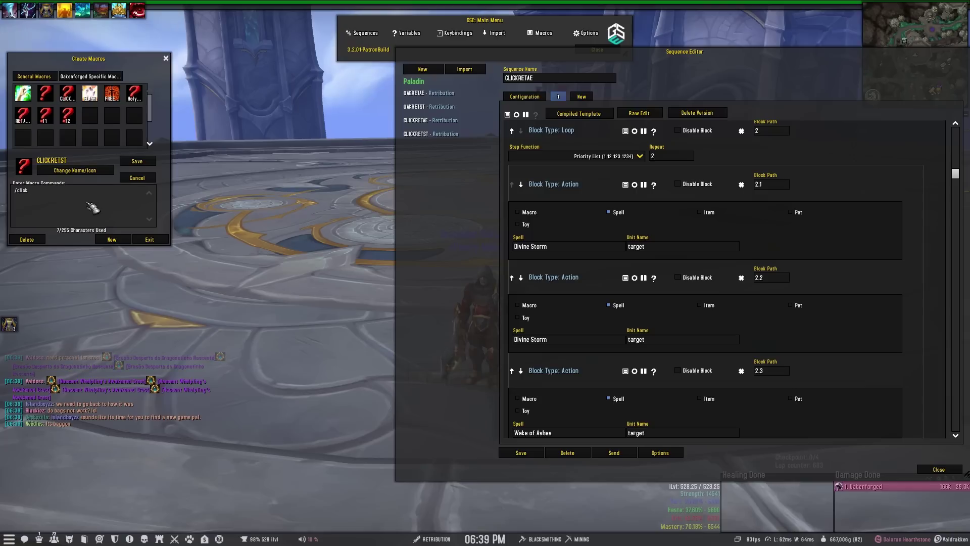
# Write the CLICKRETST macro as /startattack followed by /click [nomod, nochanneling] CLICKRETST, and save it.
pyautogui.write('[nom')
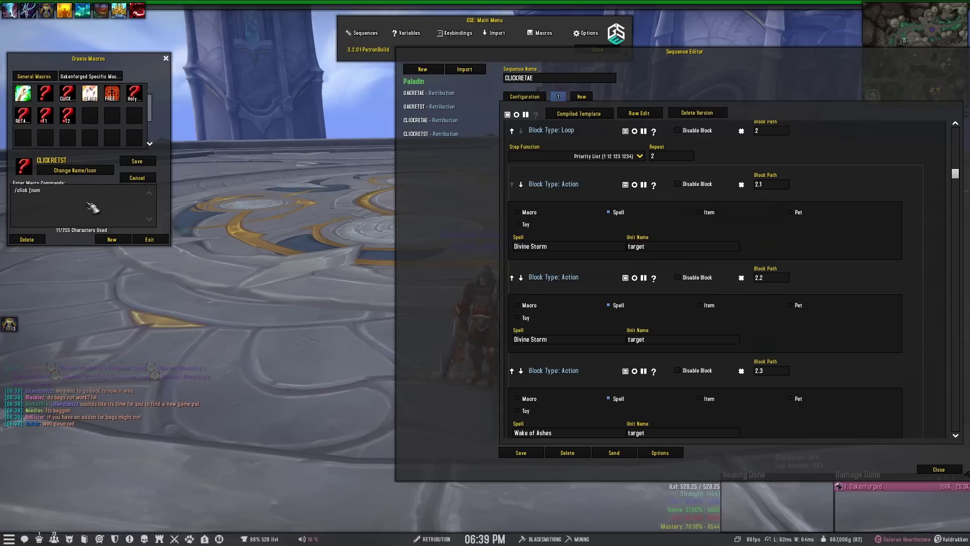
pyautogui.write('od, nochanneling')
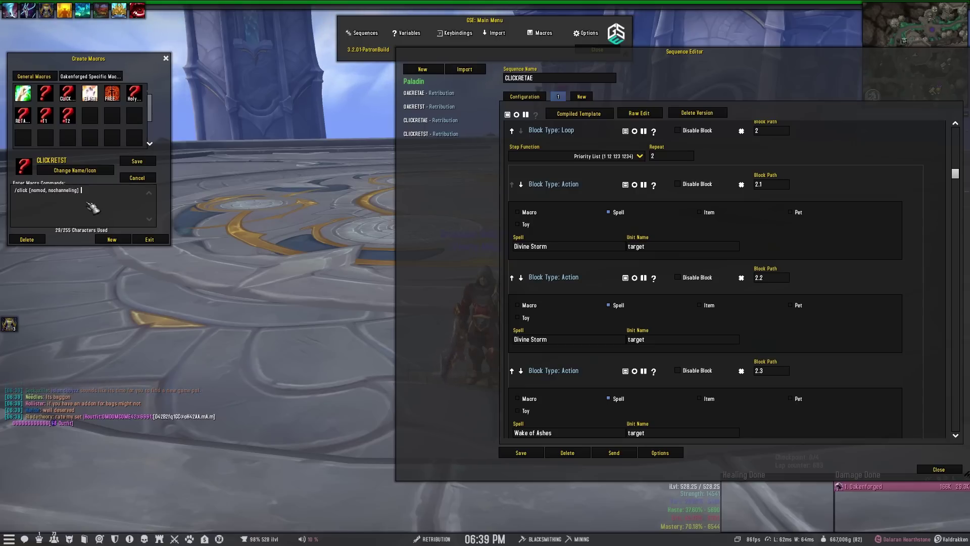
pyautogui.write('CLICKRETST')
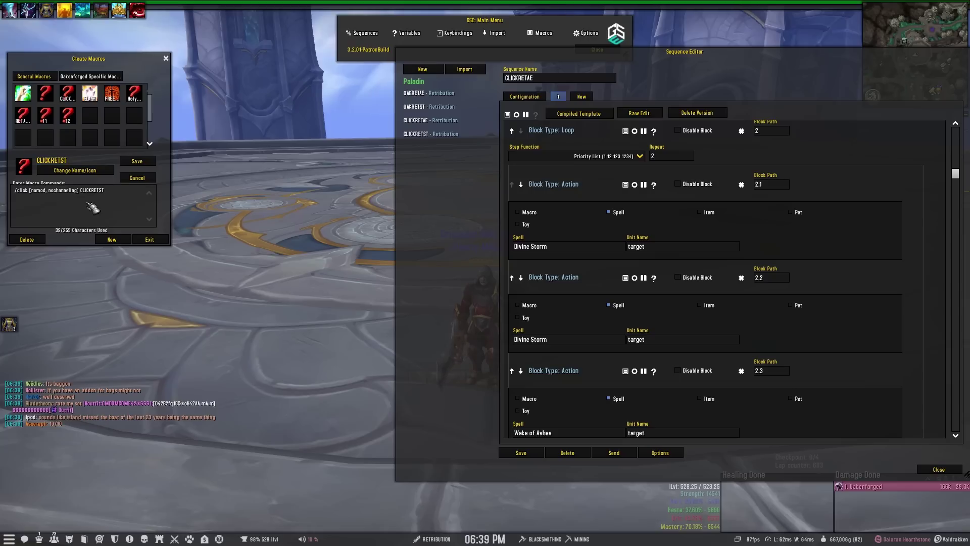
pyautogui.click(16, 190)
pyautogui.press('Return')
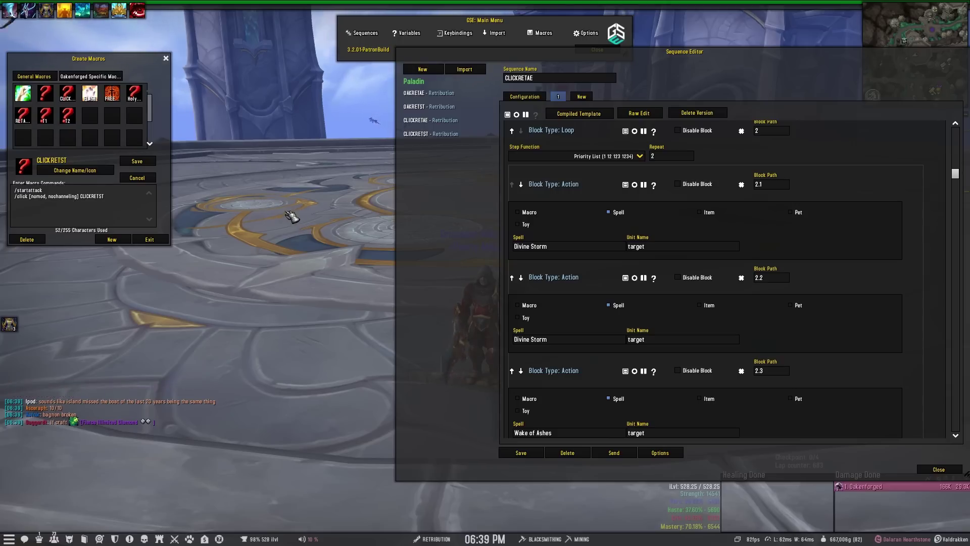
pyautogui.hotkey('ctrl', 'a')
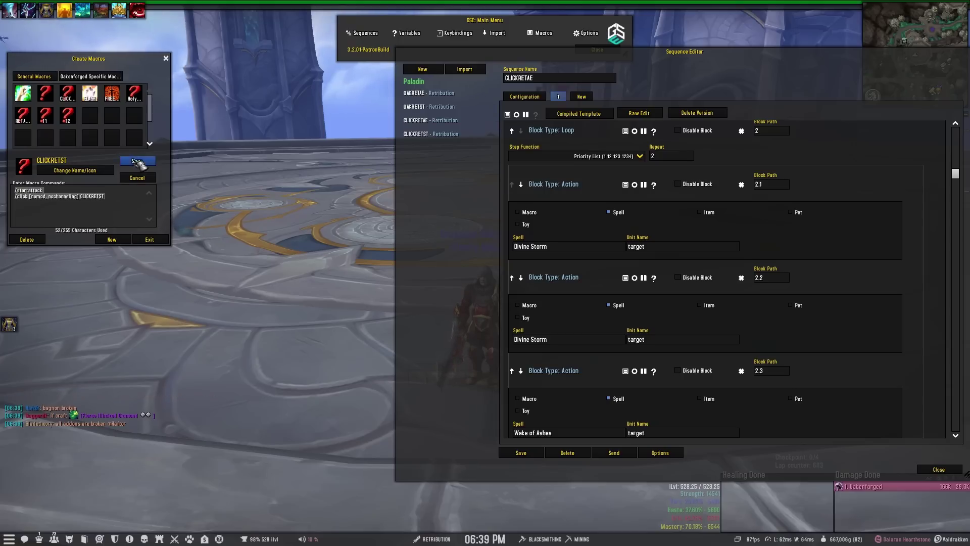
pyautogui.click(155, 161)
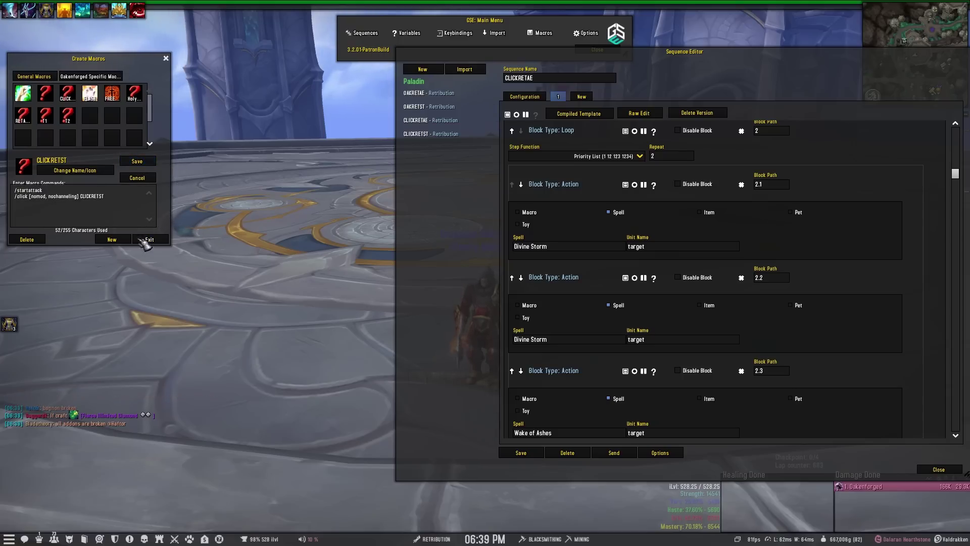
# Create a general macro named CLICKRETAE from the CLICKRETST commands, containing /startattack and /click [nomod, nochanneling] CLICKRETAE, keeping the question mark icon.
pyautogui.click(123, 212)
pyautogui.hotkey('ctrl', 'a')
pyautogui.hotkey('ctrl', 'c')
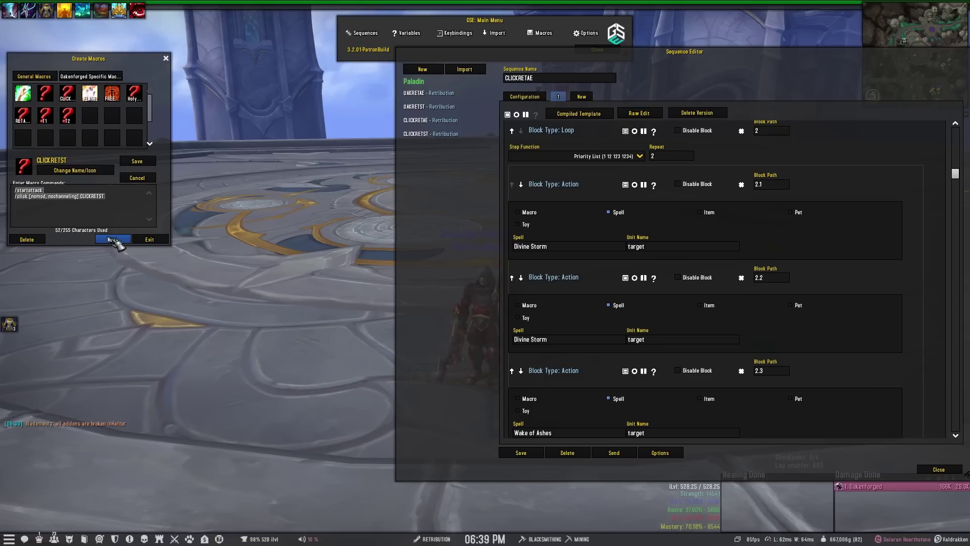
pyautogui.click(117, 242)
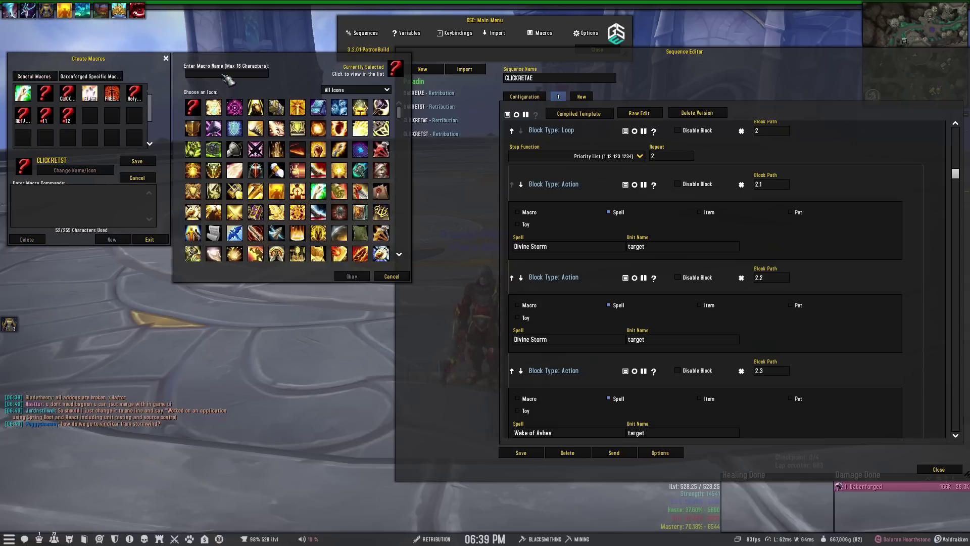
pyautogui.write('CLICKRET')
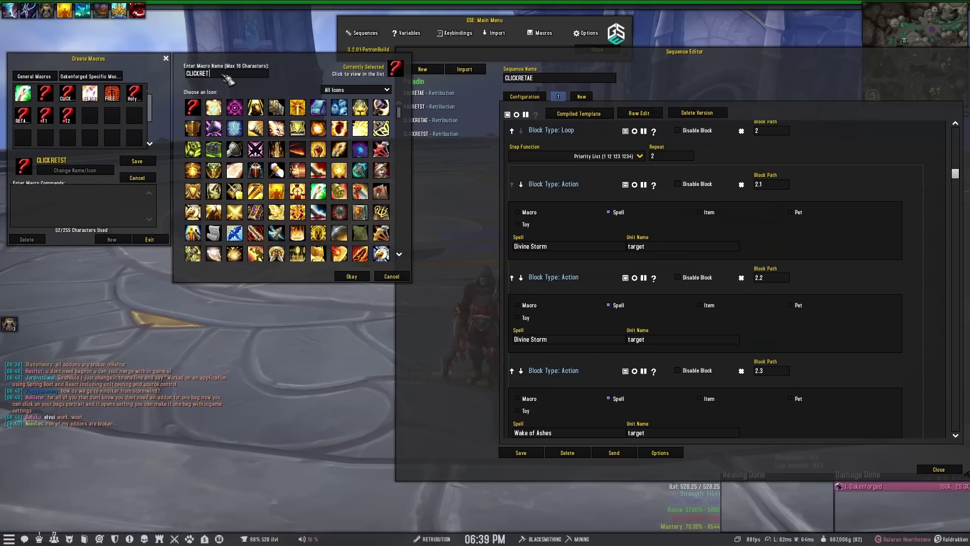
pyautogui.write('AE')
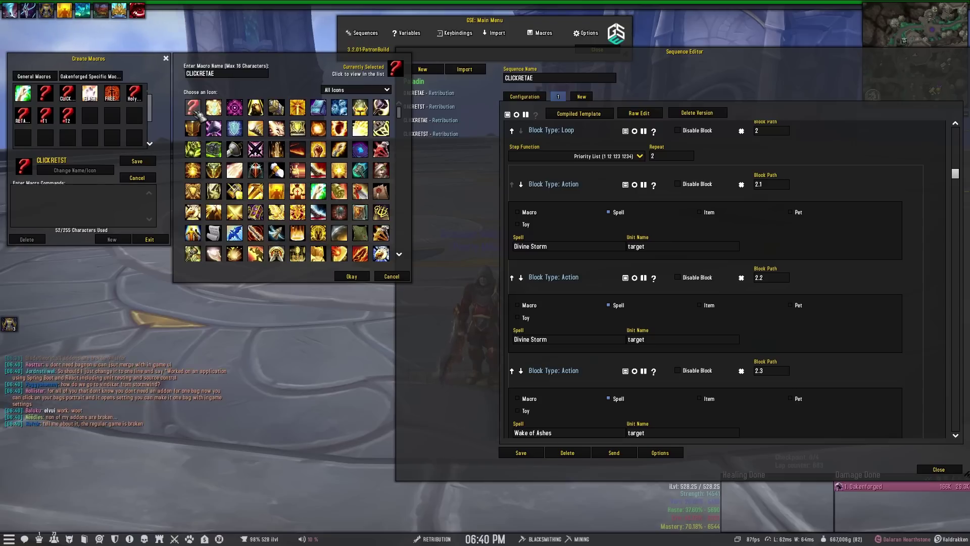
pyautogui.click(352, 277)
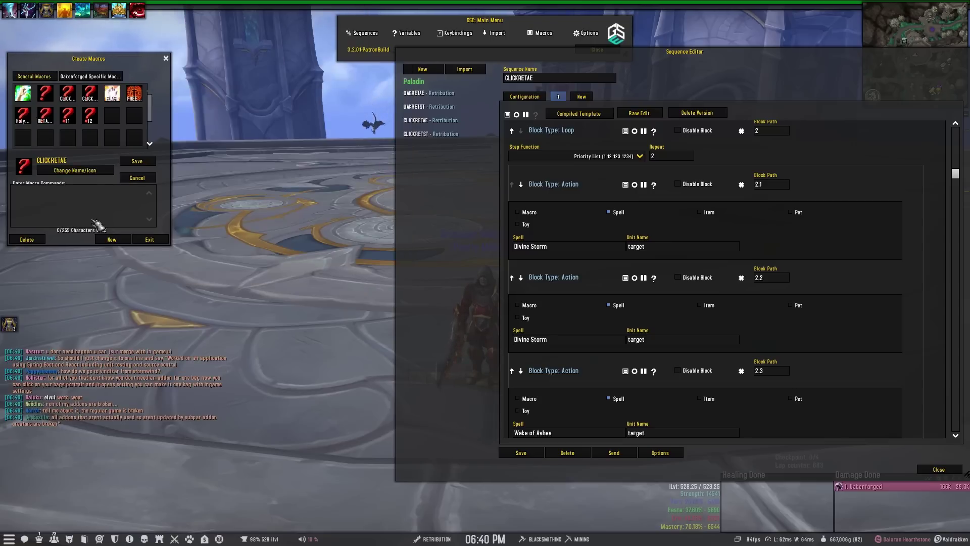
pyautogui.hotkey('ctrl', 'v')
pyautogui.write('AE')
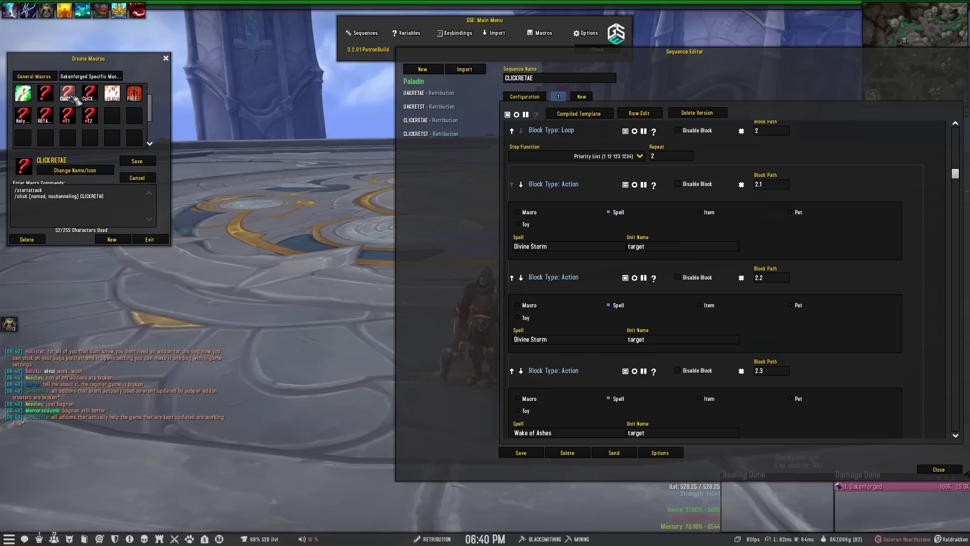
# Place the CLICKRETST and CLICKRETAE macros next to each other on the action bar.
pyautogui.moveTo(87, 94); pyautogui.dragTo(411, 534)
pyautogui.click(91, 99)
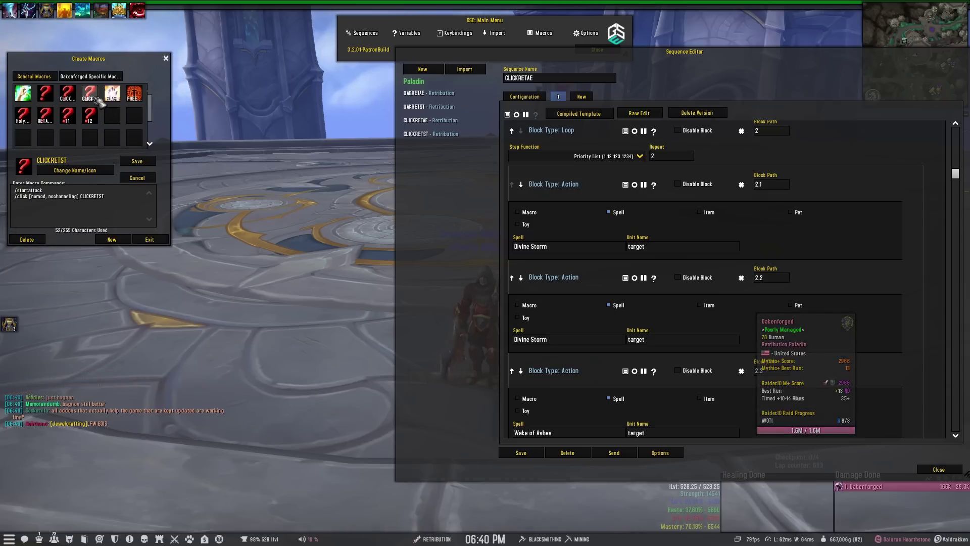
pyautogui.click(76, 95)
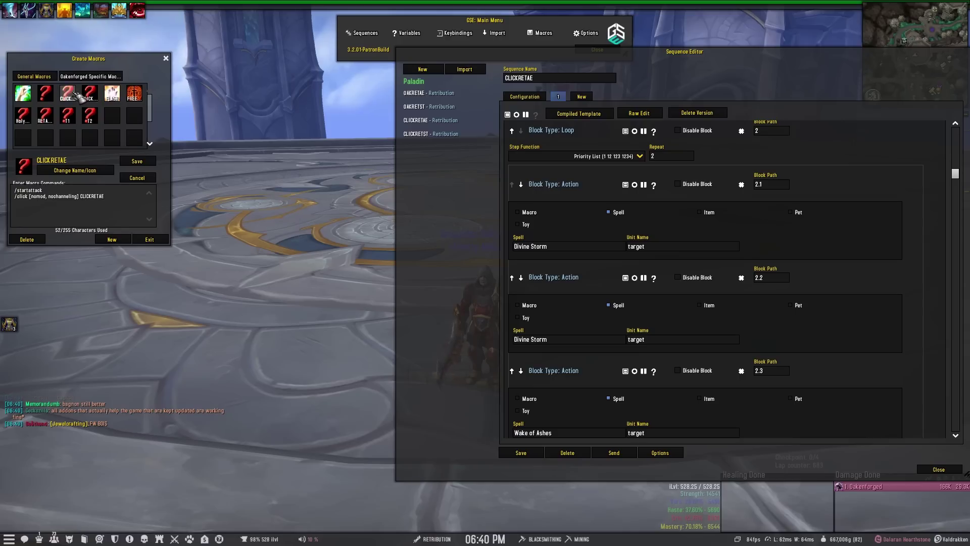
pyautogui.moveTo(75, 95); pyautogui.dragTo(423, 526)
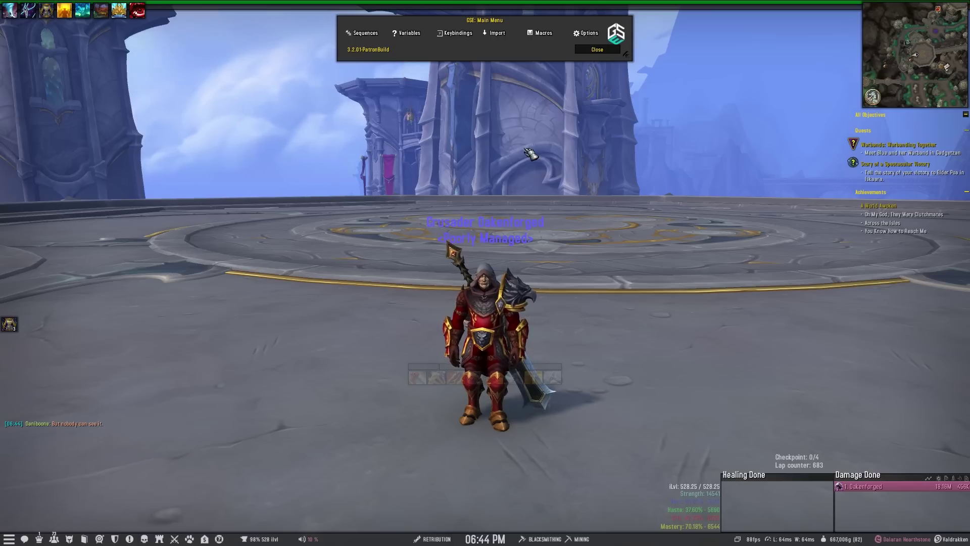
# Reopen the macro window with the /m chat command and review the sequence name called by the general CLICKRETAE macro.
pyautogui.write('/macro')
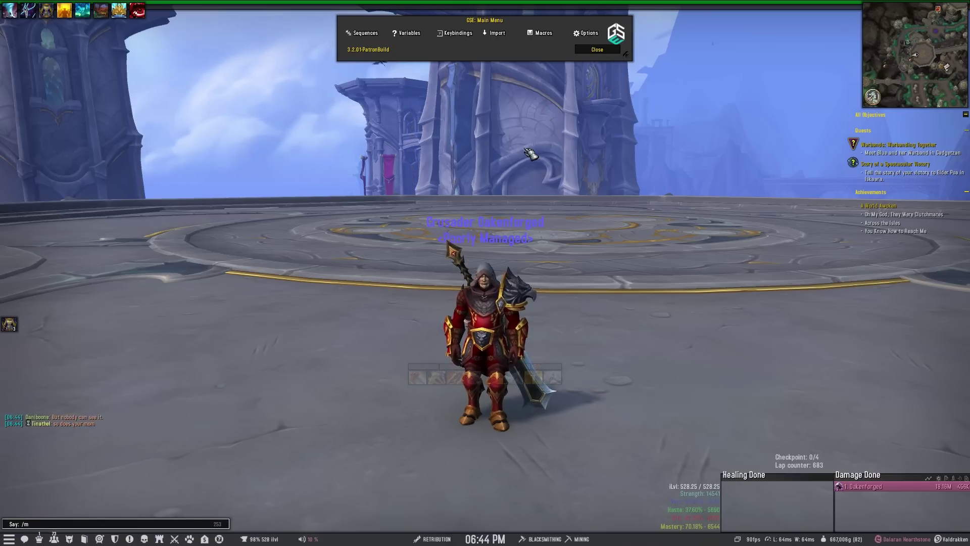
pyautogui.press('Return')
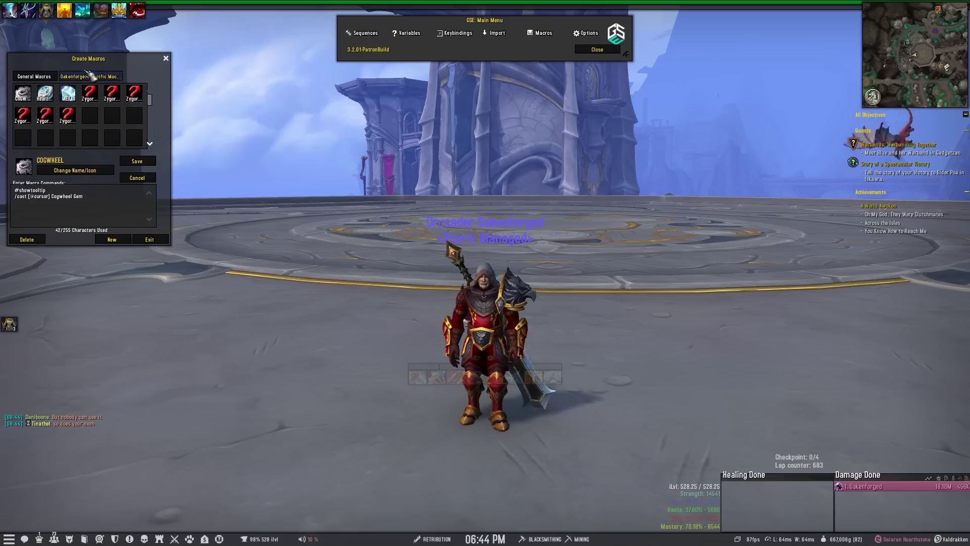
pyautogui.click(34, 77)
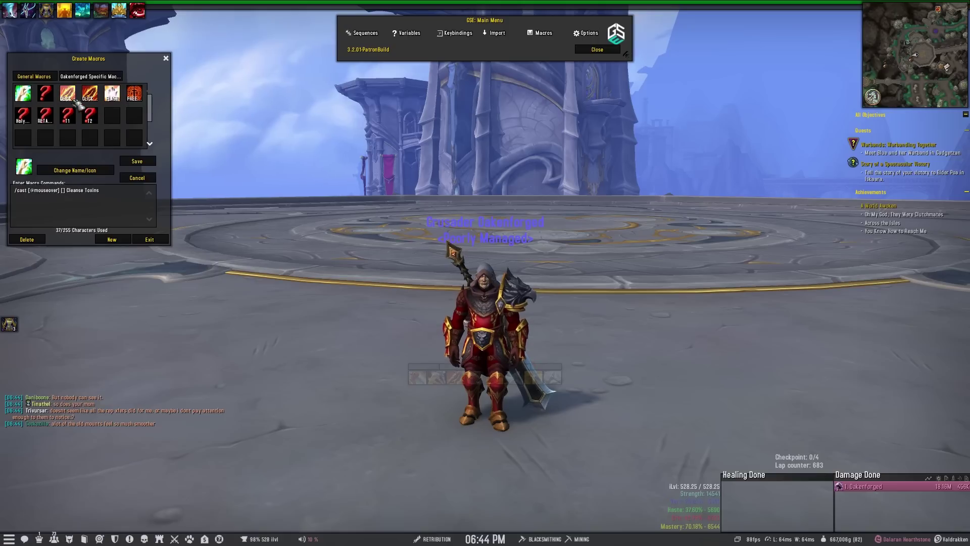
pyautogui.click(89, 93)
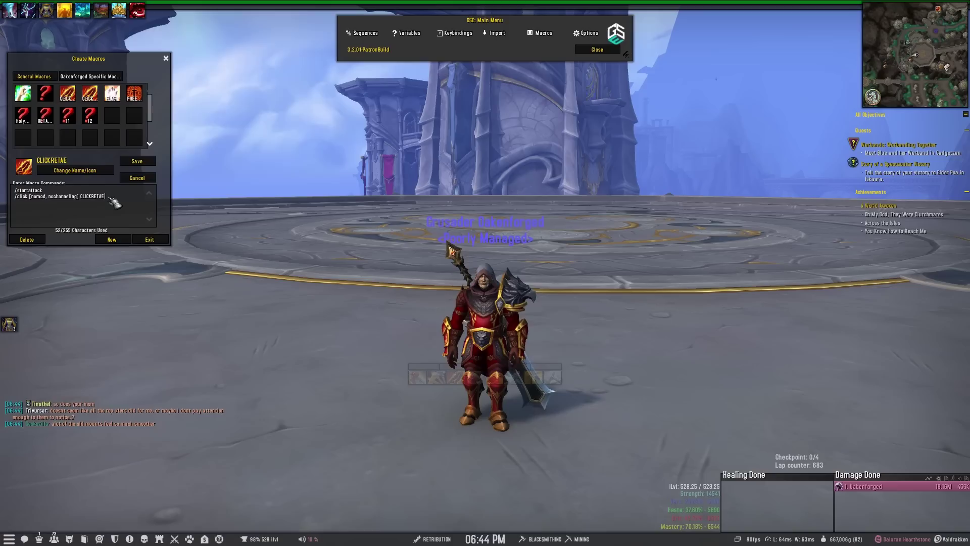
pyautogui.moveTo(109, 197); pyautogui.dragTo(83, 197)
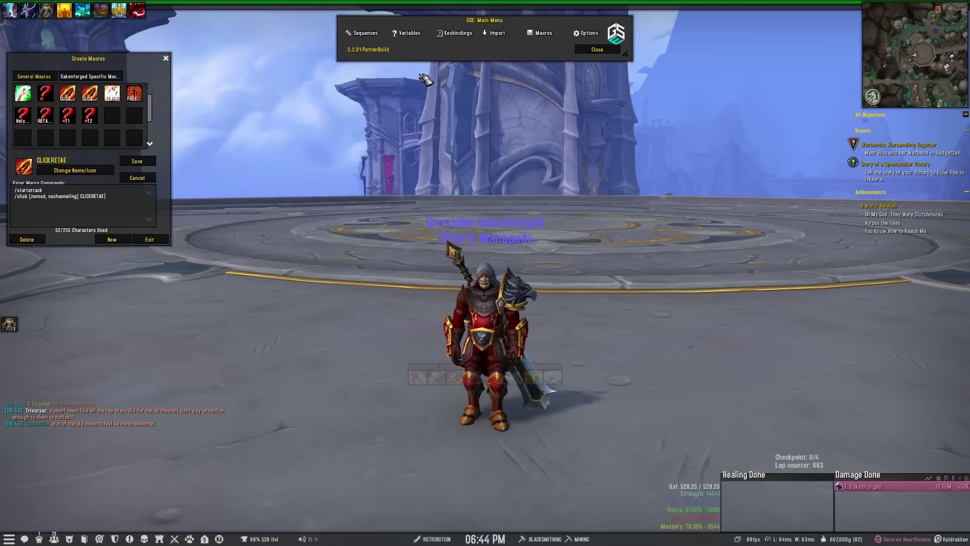
# Check the ActionButtonUseKeyDown and Force CVar State settings in the GSE troubleshooting options, leaving the forced state at KeyUp.
pyautogui.click(594, 33)
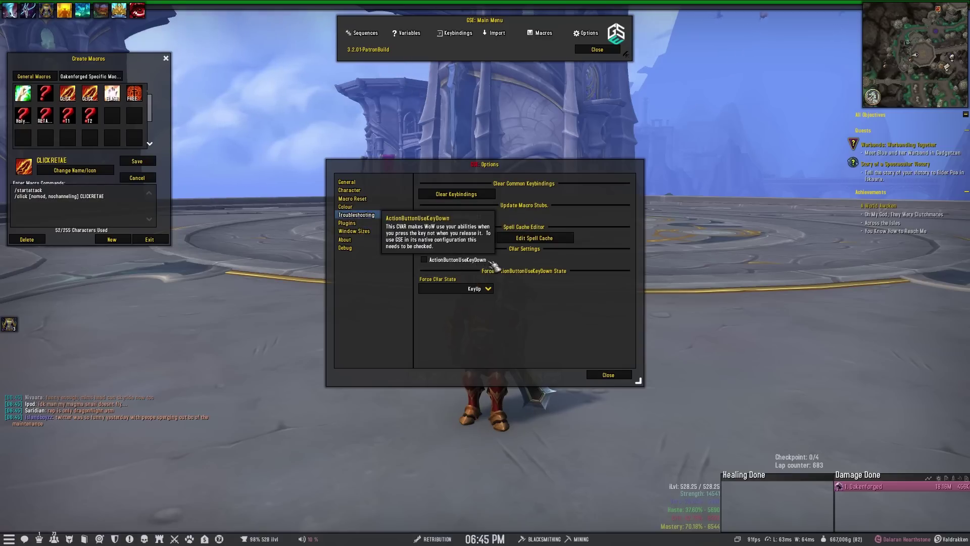
pyautogui.click(488, 289)
pyautogui.click(488, 289)
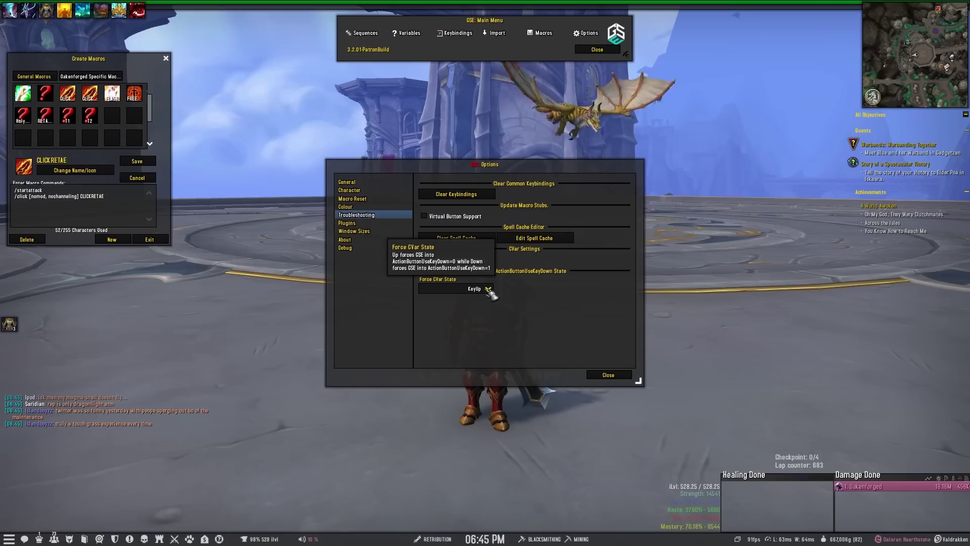
pyautogui.click(488, 289)
pyautogui.click(488, 289)
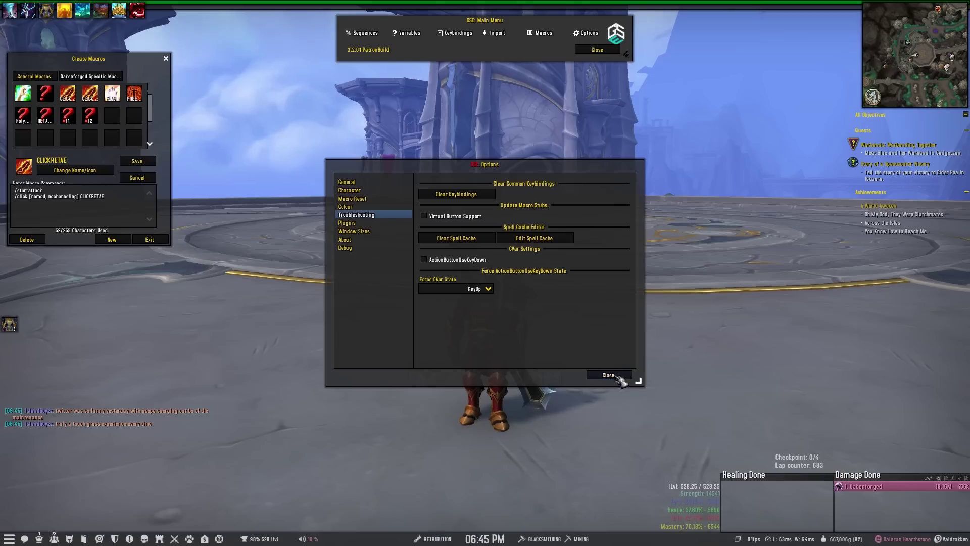
pyautogui.click(609, 375)
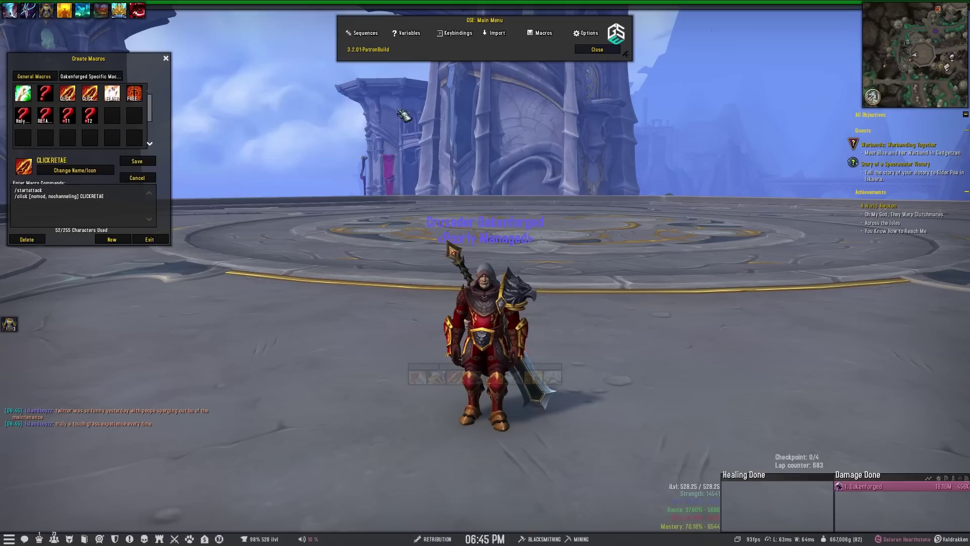
# Check the CLICKRETAE macro's commands once more and close the GSE main menu.
pyautogui.hotkey('ctrl', 'a')
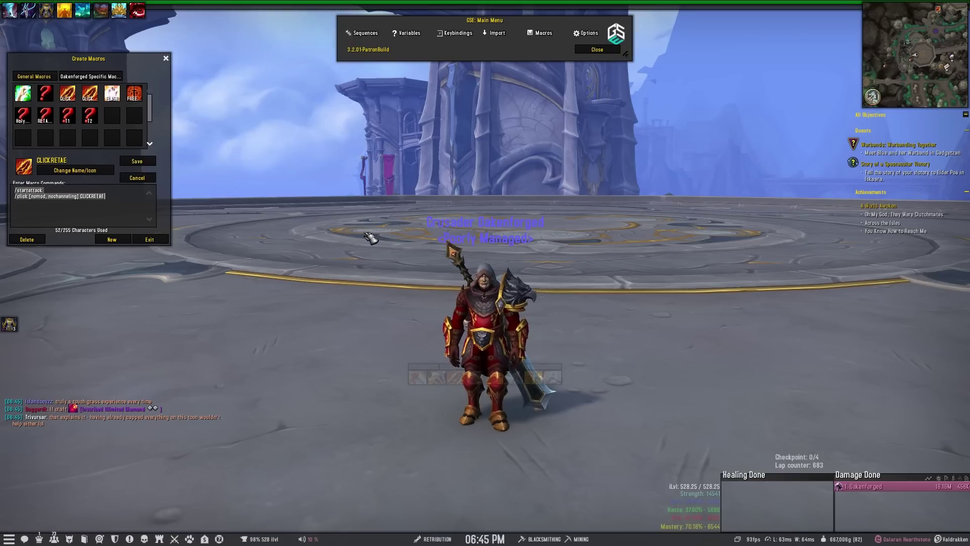
pyautogui.moveTo(419, 530)
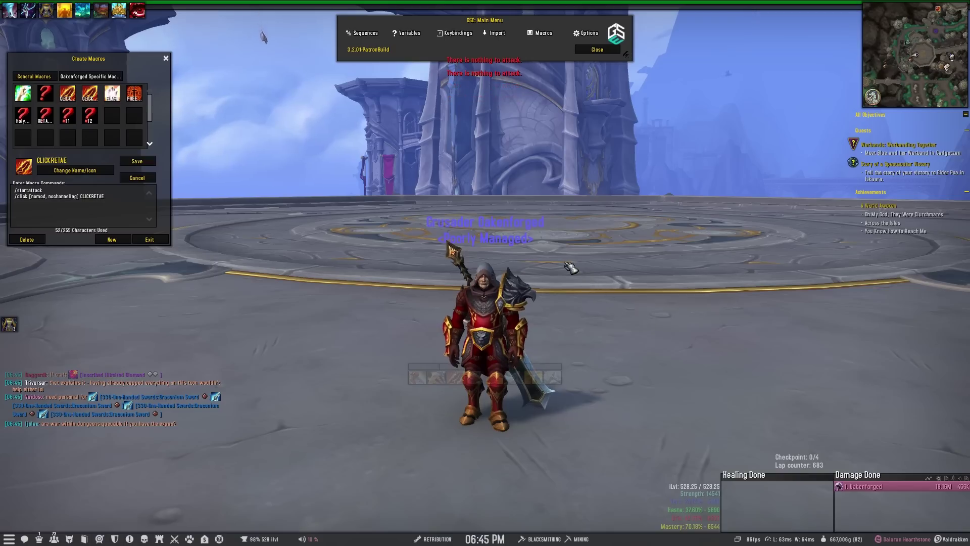
pyautogui.moveTo(506, 232); pyautogui.dragTo(525, 192)
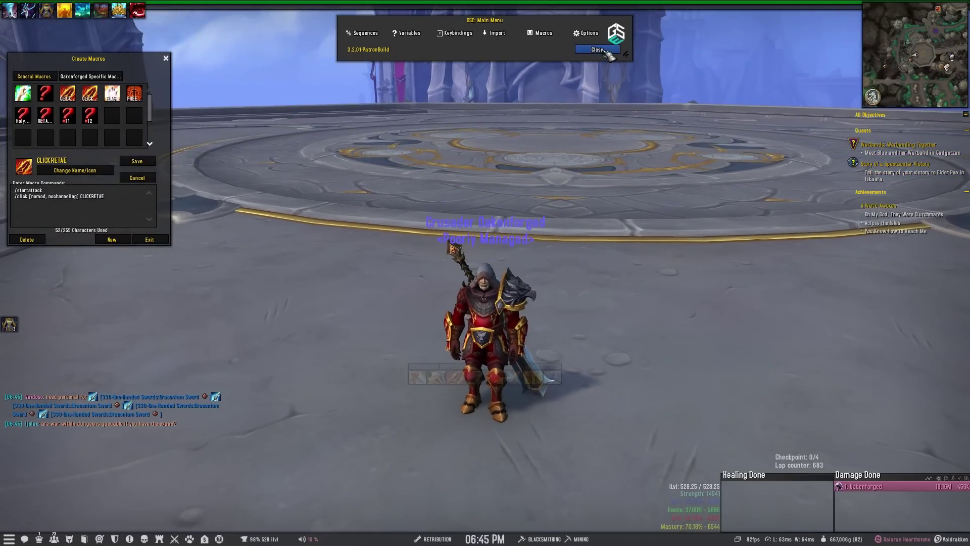
pyautogui.click(604, 51)
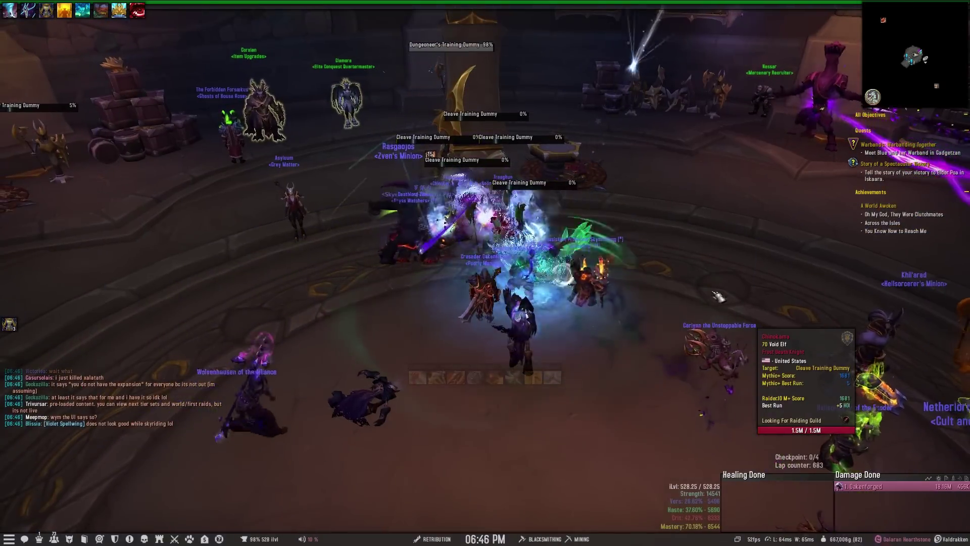
# Attack the cleave training dummies by triggering the CLICKRETST macro from the action bar.
pyautogui.scroll(1, 485, 273)
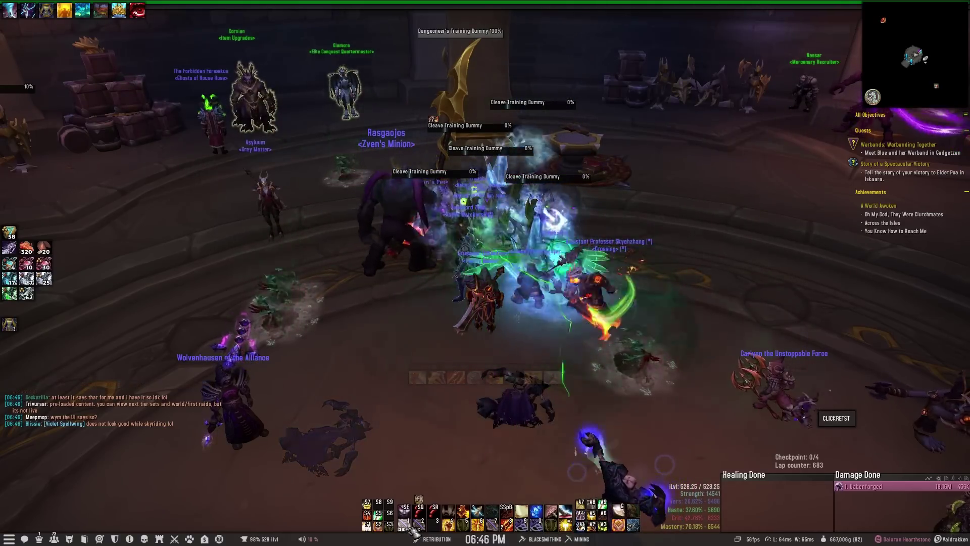
pyautogui.click(408, 526)
pyautogui.click(407, 527)
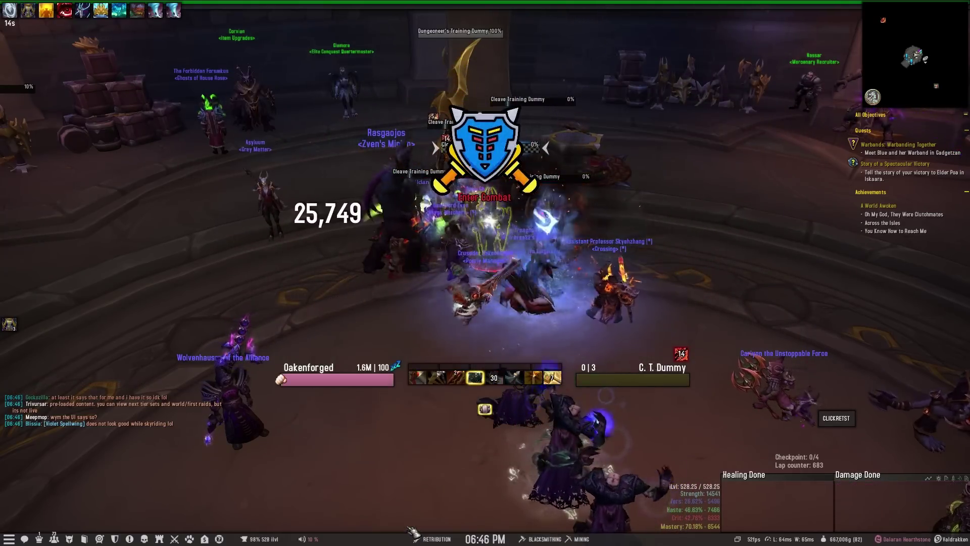
pyautogui.click(407, 526)
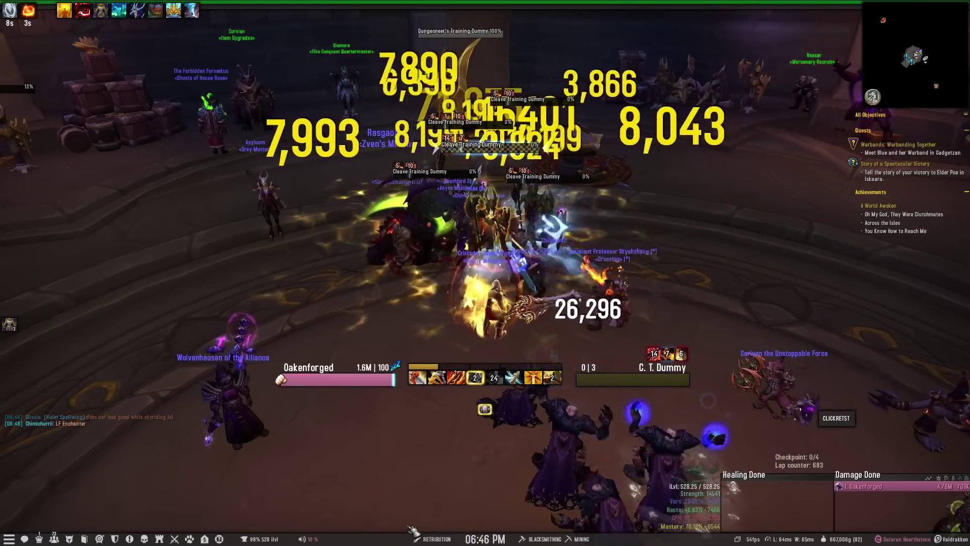
# Continue the damage test on the cleave training dummies, repeatedly firing the Retribution rotation from the action bar.
pyautogui.press('7')
pyautogui.press('6')
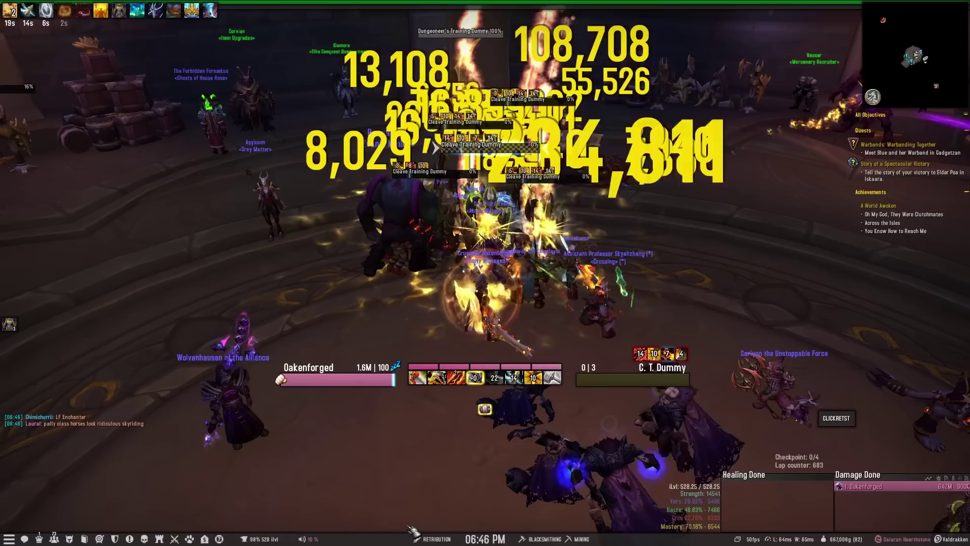
pyautogui.press('4')
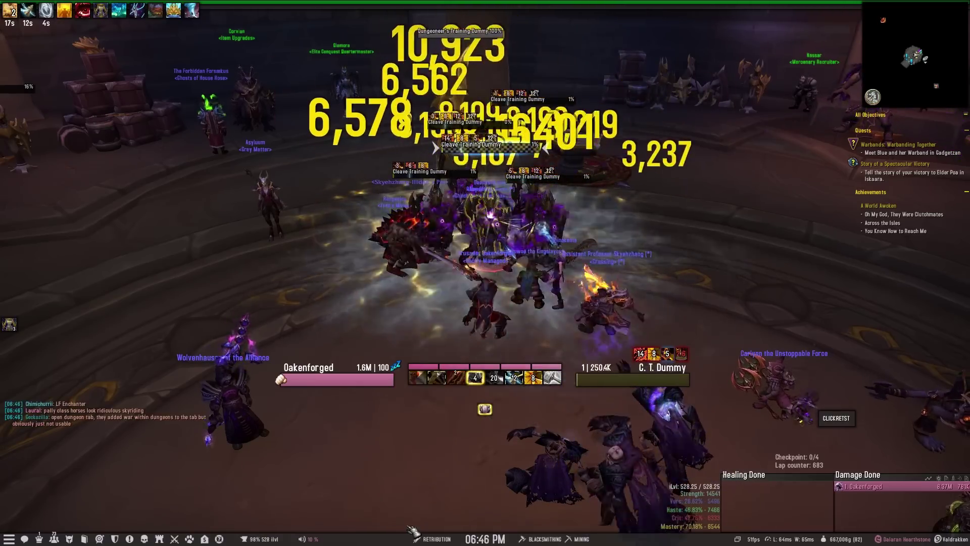
pyautogui.press('3')
pyautogui.press('2')
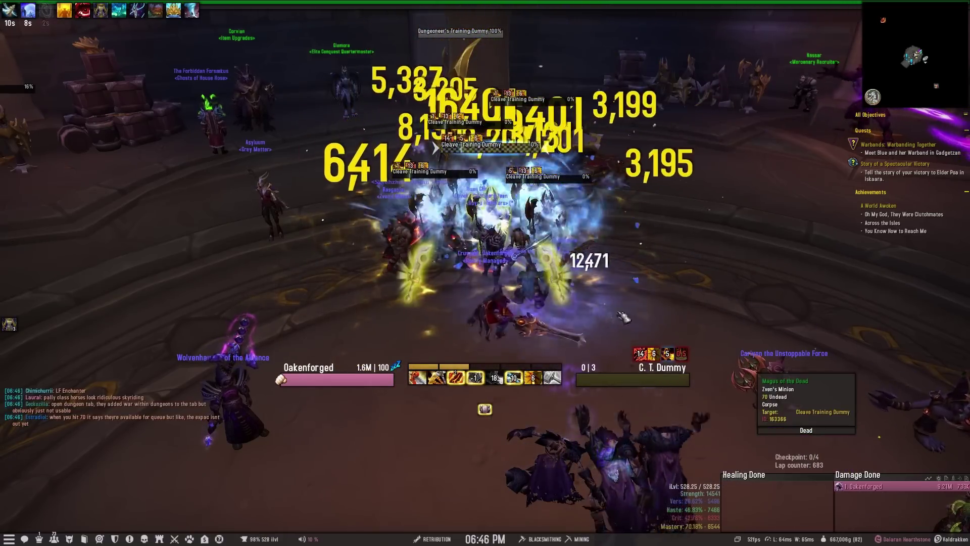
pyautogui.press('1')
pyautogui.press('3')
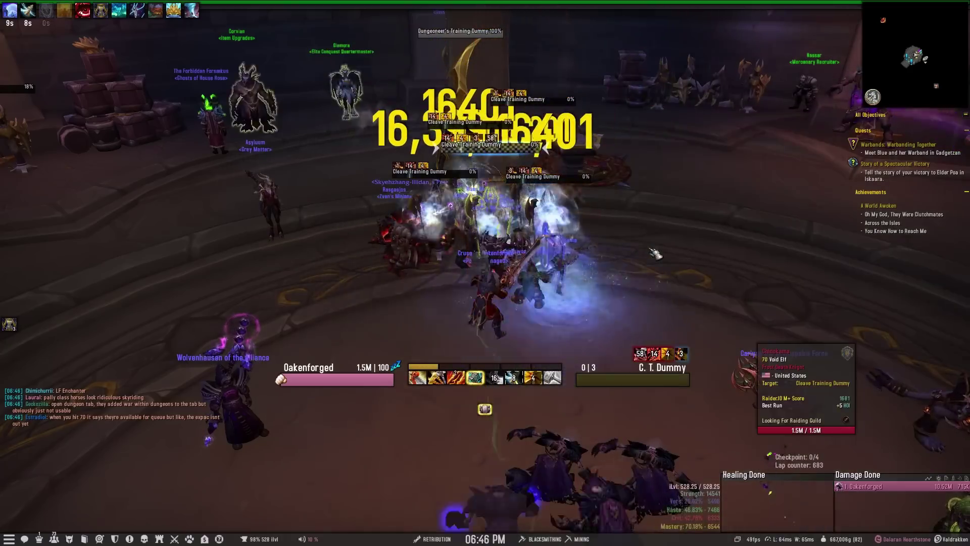
pyautogui.press('4')
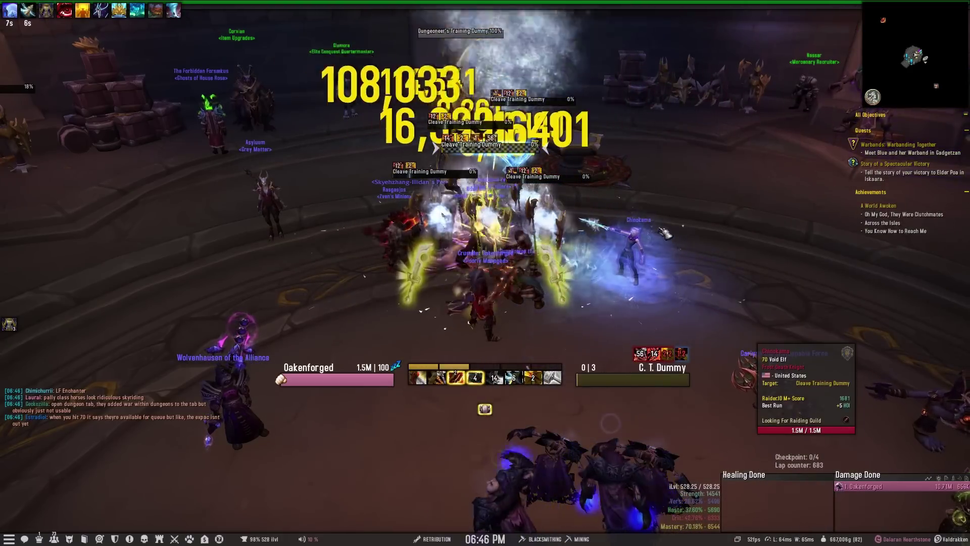
pyautogui.moveTo(667, 237); pyautogui.dragTo(667, 283)
pyautogui.press('2')
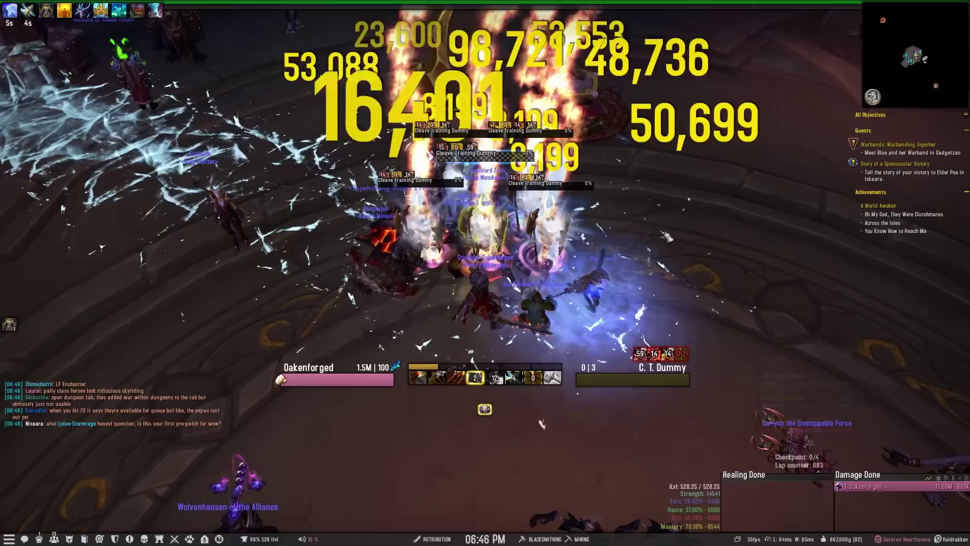
pyautogui.press('3')
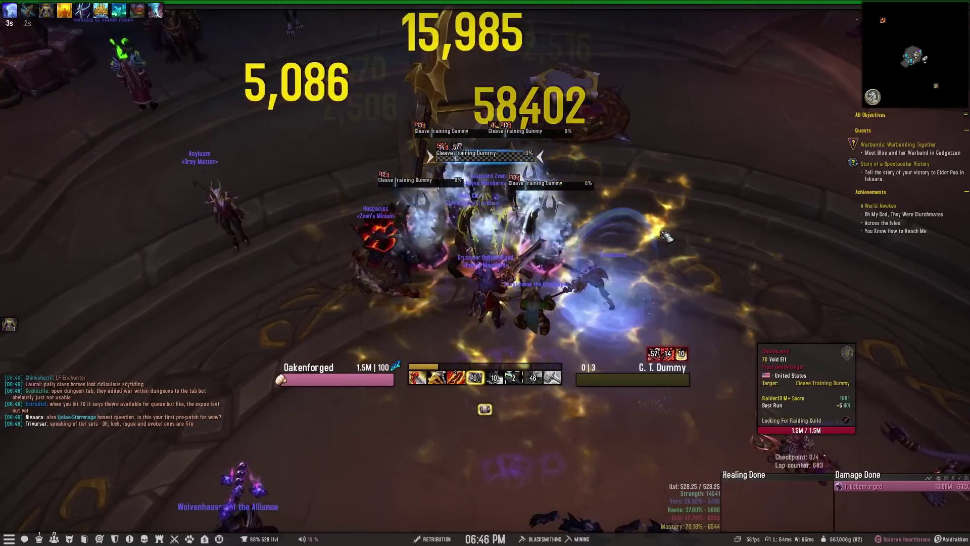
pyautogui.press('4')
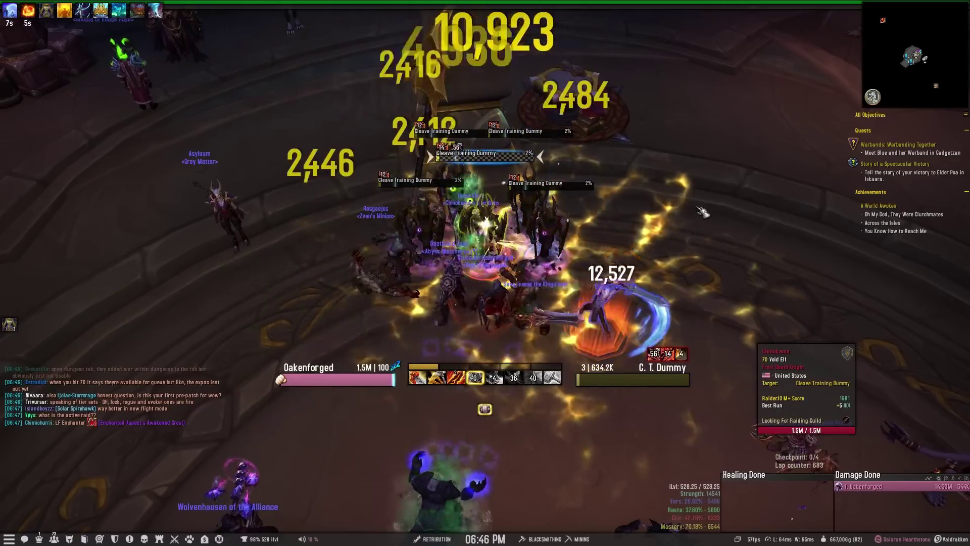
pyautogui.press('3')
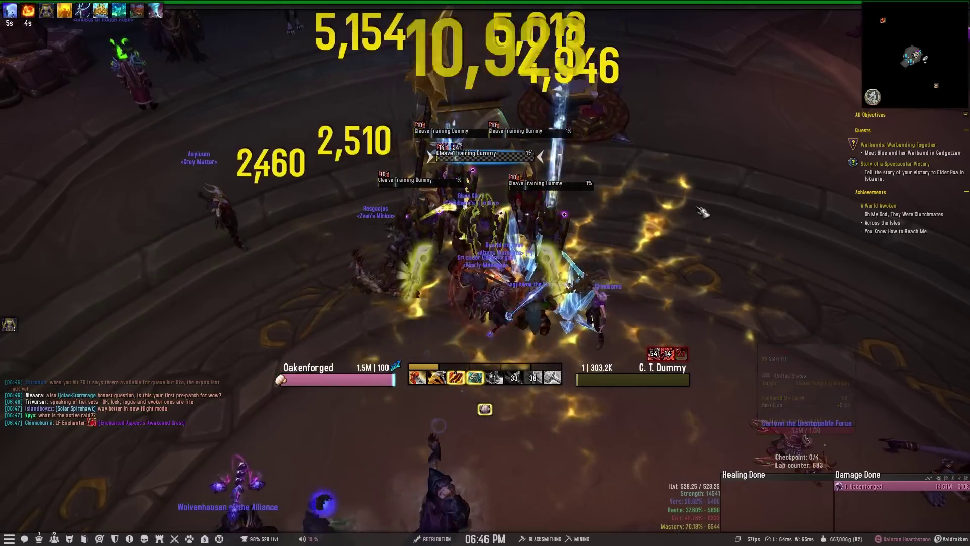
pyautogui.press('4')
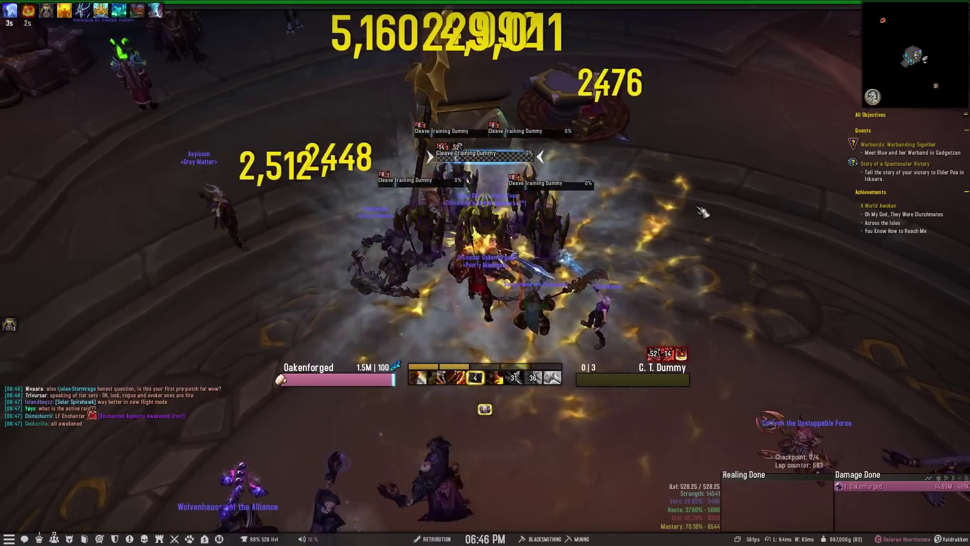
pyautogui.press('5')
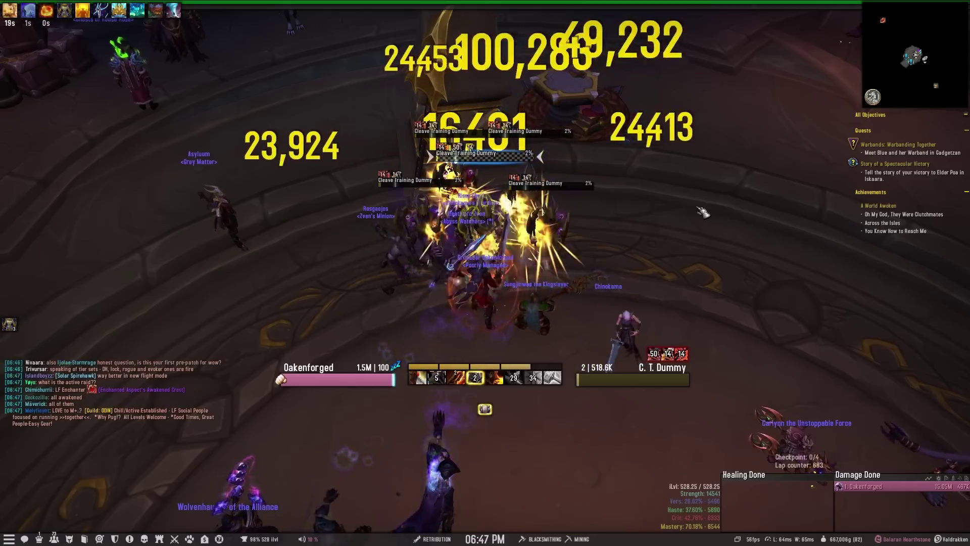
pyautogui.press('1')
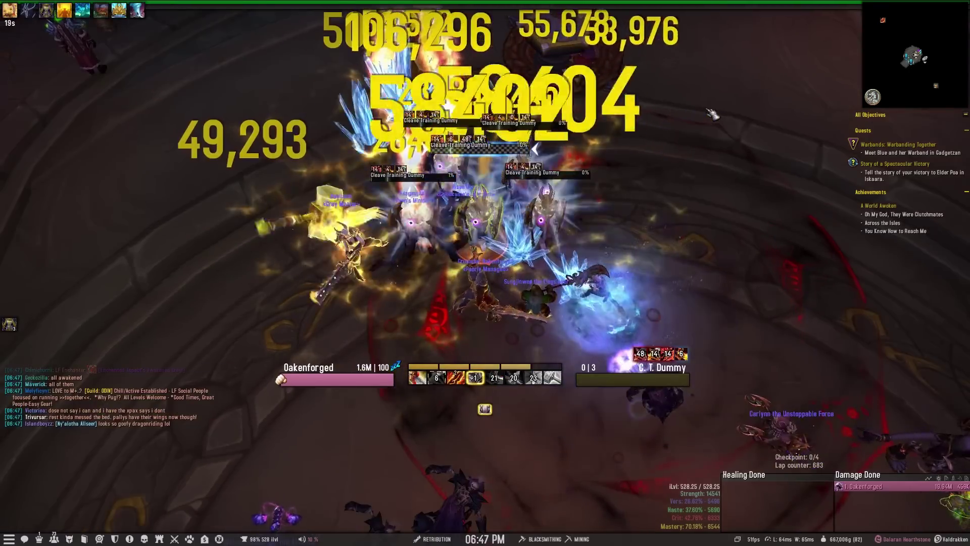
pyautogui.press('8')
# Run the character away from the cleave training dummies to the hall's entrance to leave combat.
pyautogui.rightClick(661, 175)
pyautogui.press('w')
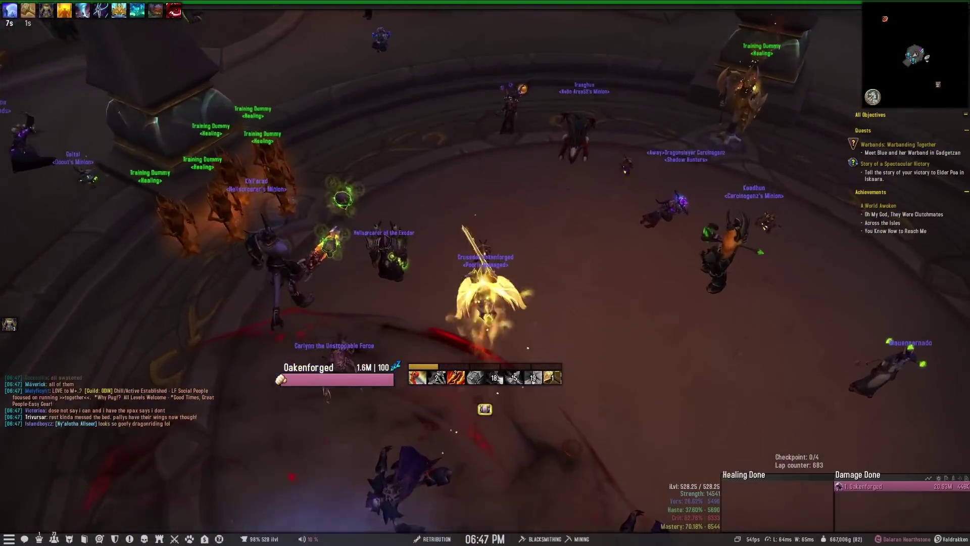
pyautogui.rightClick(619, 190)
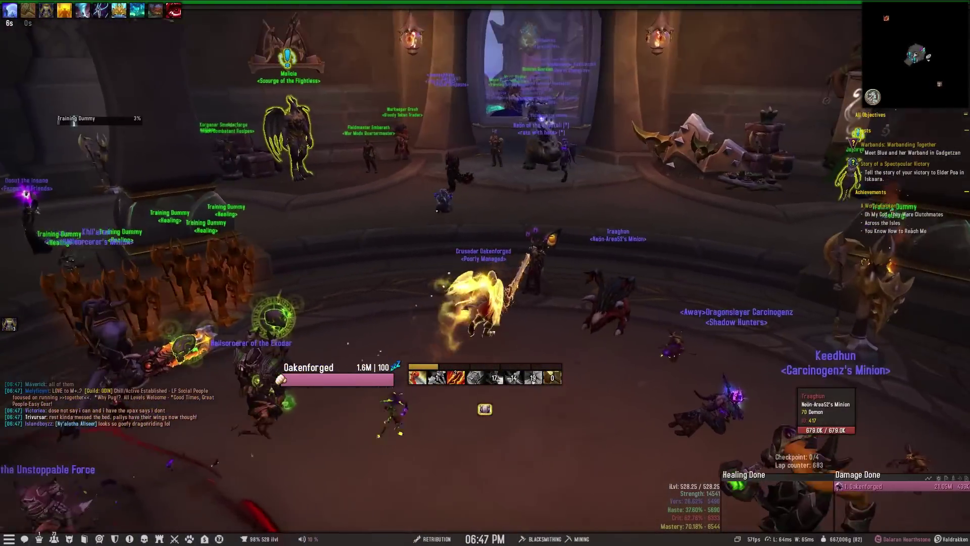
pyautogui.press('w')
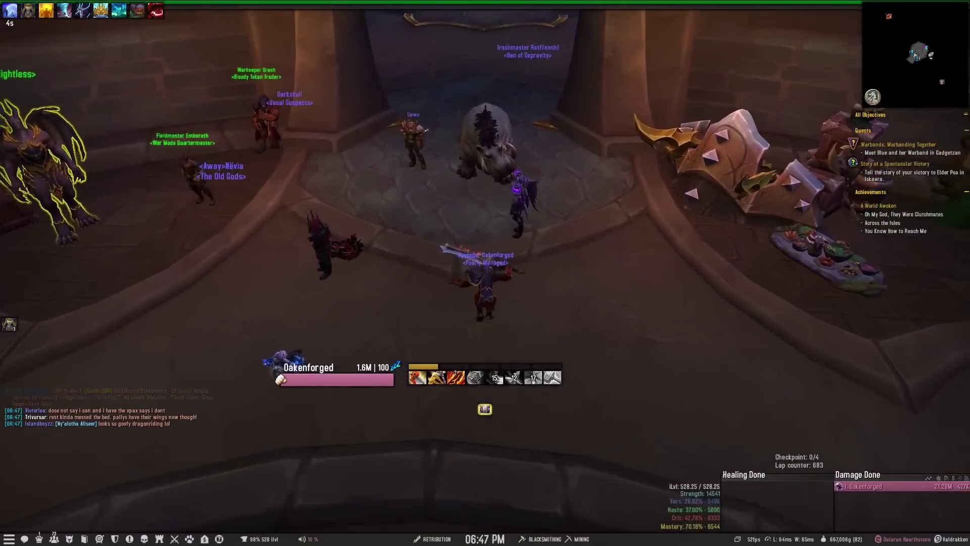
pyautogui.press('w')
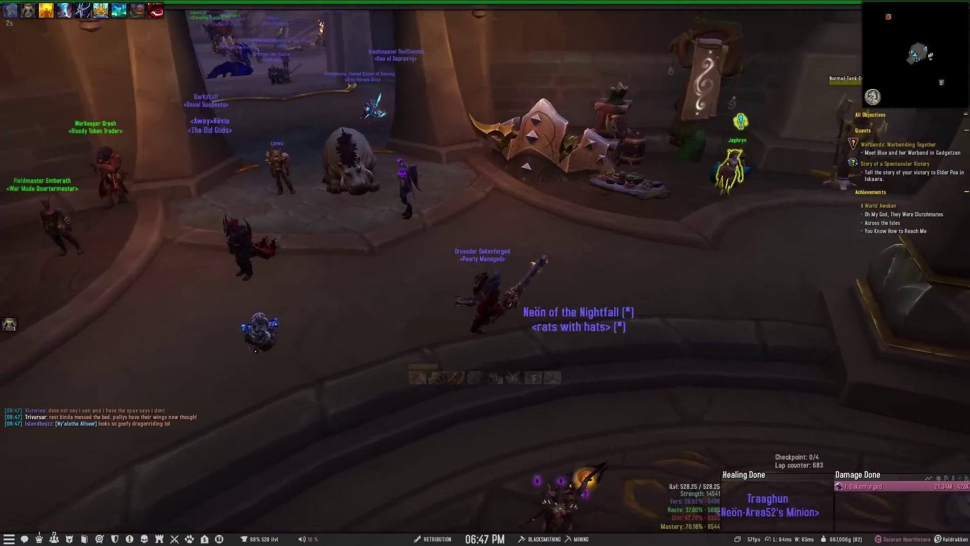
pyautogui.press('a')
pyautogui.press('d')
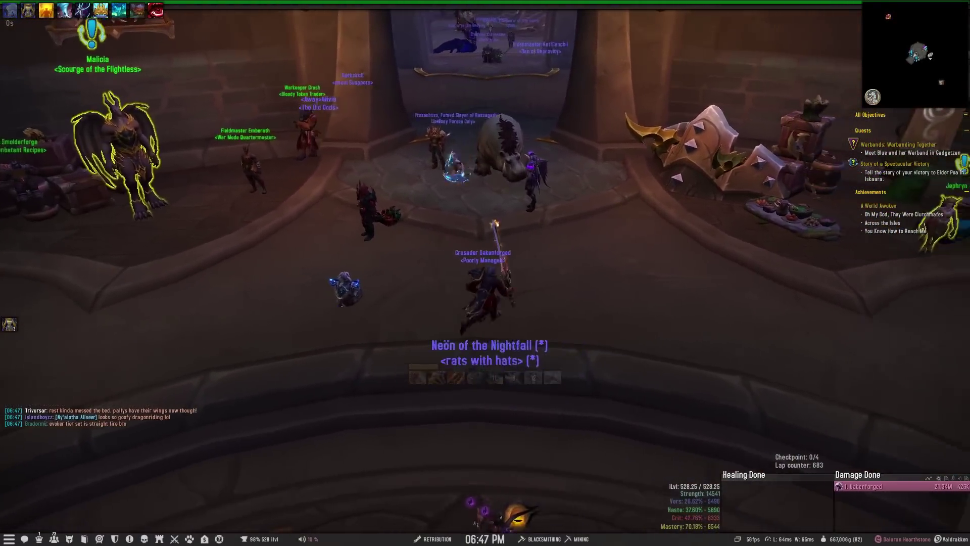
pyautogui.press('a')
pyautogui.scroll(2, 634, 224)
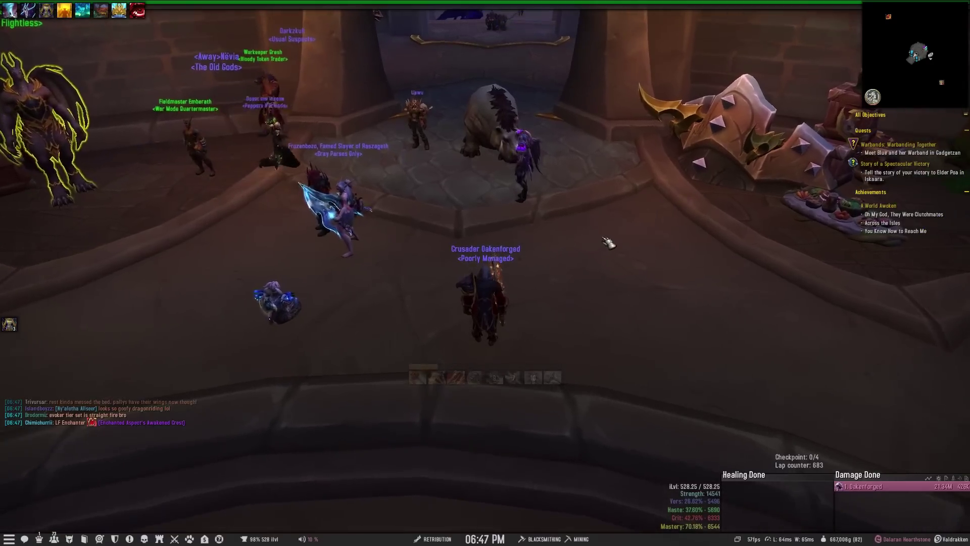
pyautogui.moveTo(597, 259); pyautogui.dragTo(394, 238)
pyautogui.scroll(2, 598, 268)
pyautogui.scroll(2, 596, 280)
pyautogui.moveTo(596, 281); pyautogui.dragTo(596, 232)
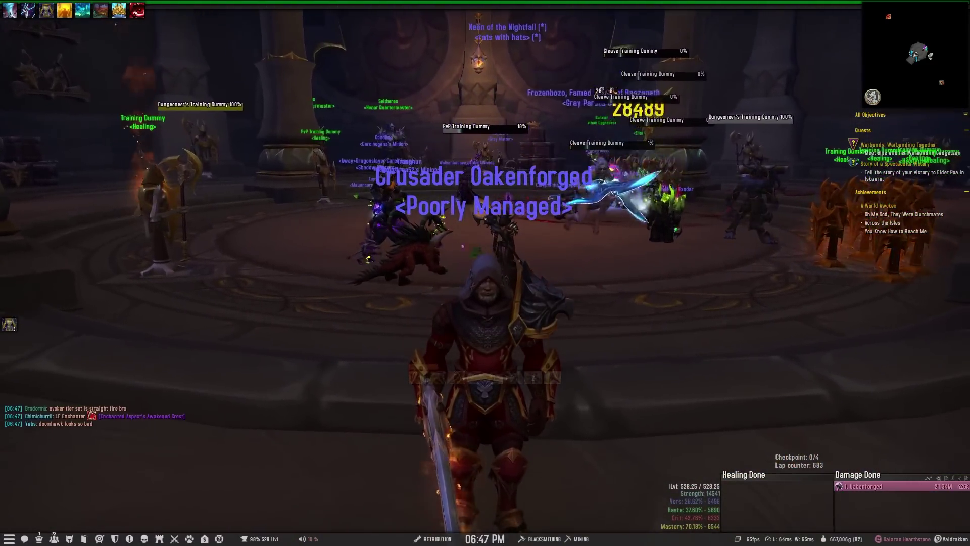
pyautogui.moveTo(596, 233); pyautogui.dragTo(456, 188)
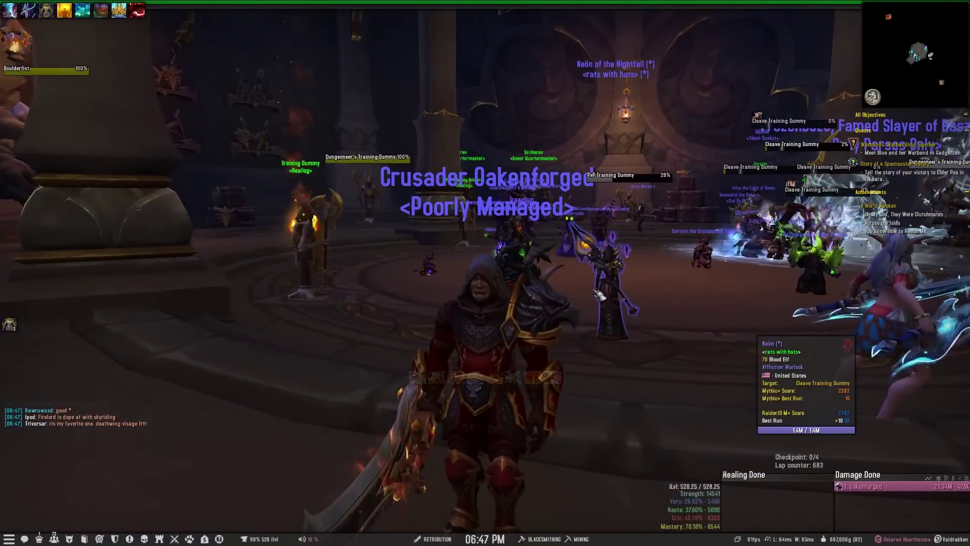